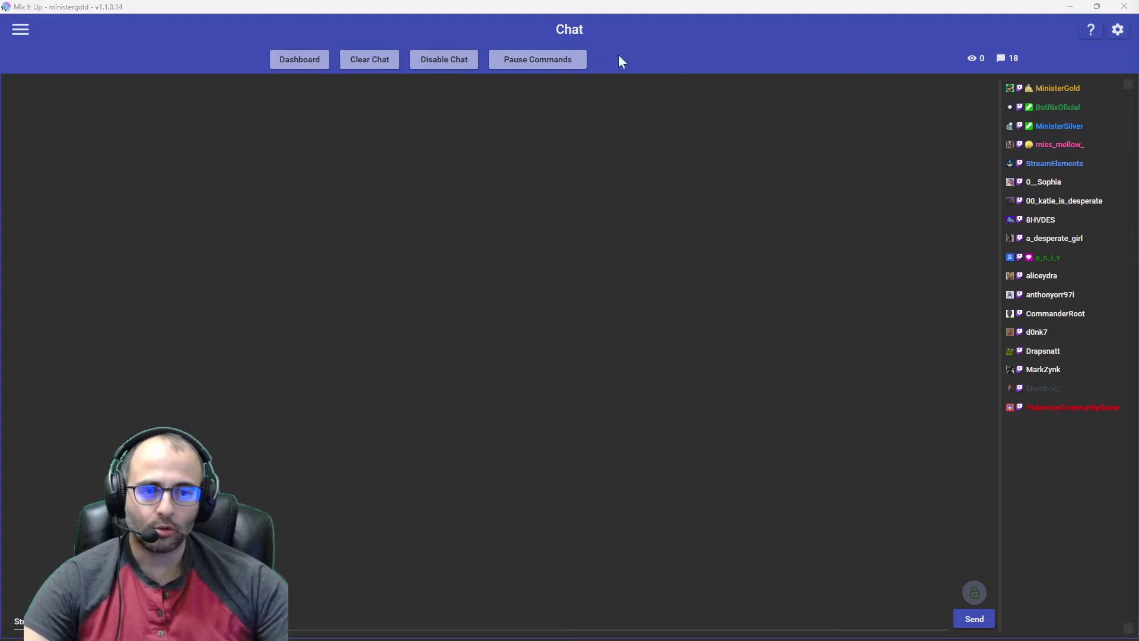
- In the command settings, set the Twitch Upcoming Ad Command Amount to 1 minute and close the settings
{"action": "left_click", "coordinate": [1117, 31]}
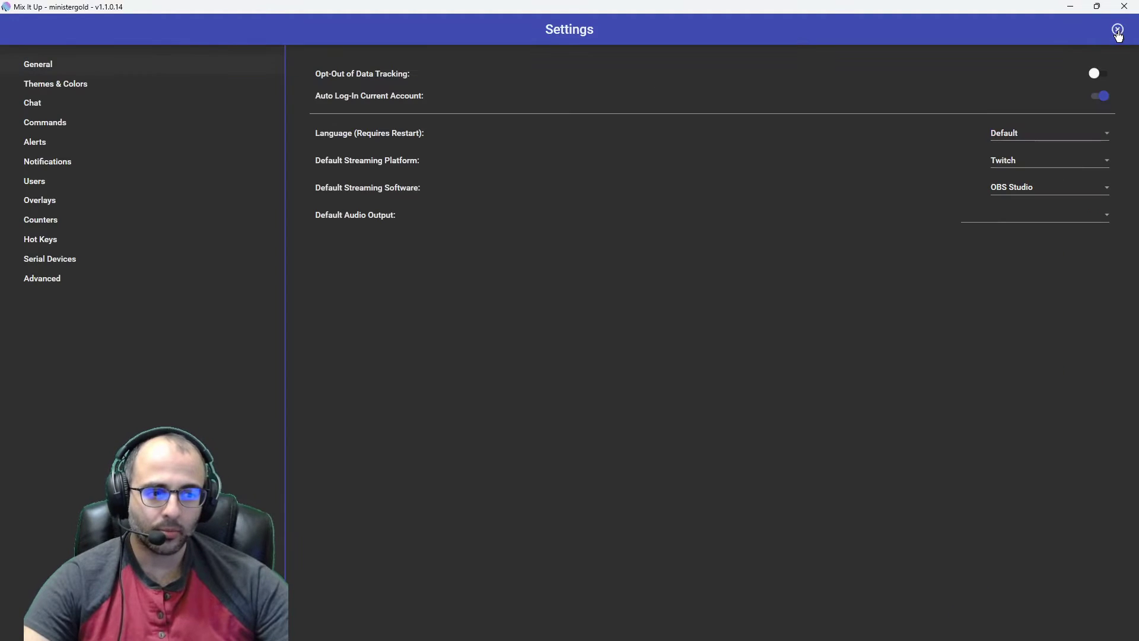
{"action": "left_click", "coordinate": [69, 122]}
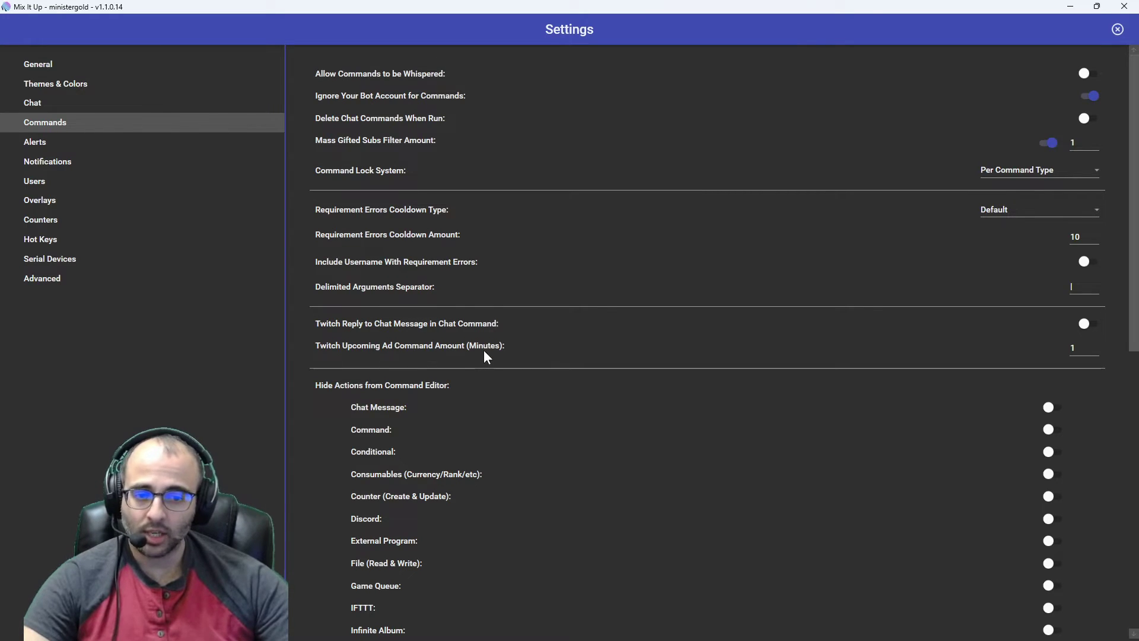
{"action": "double_click", "coordinate": [1074, 348]}
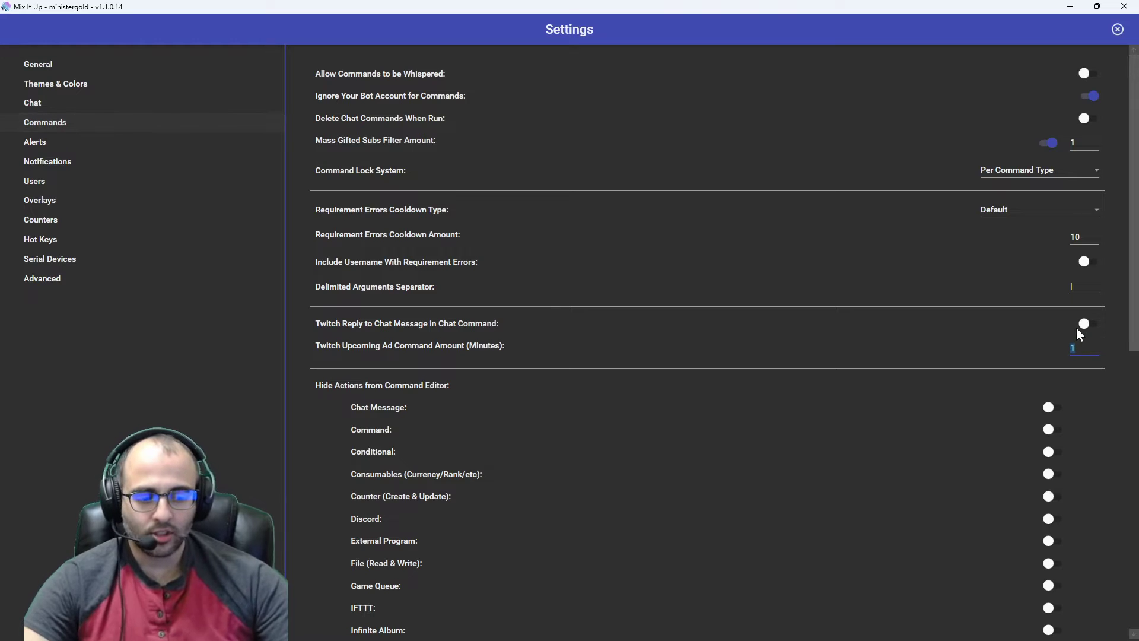
{"action": "key", "text": "BackSpace"}
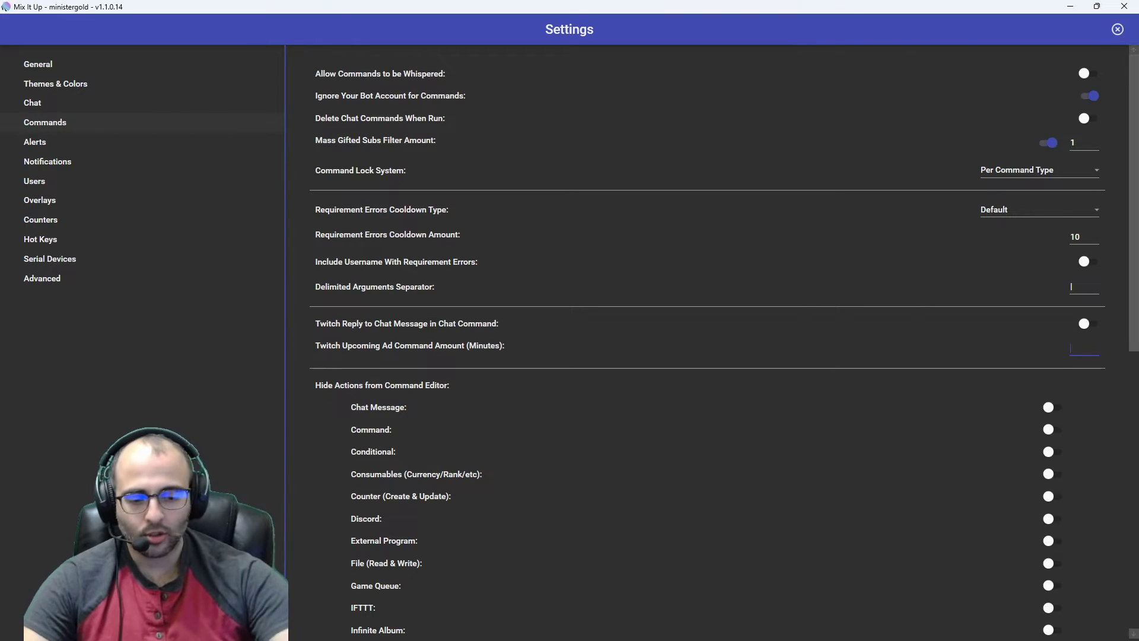
{"action": "type", "text": "1"}
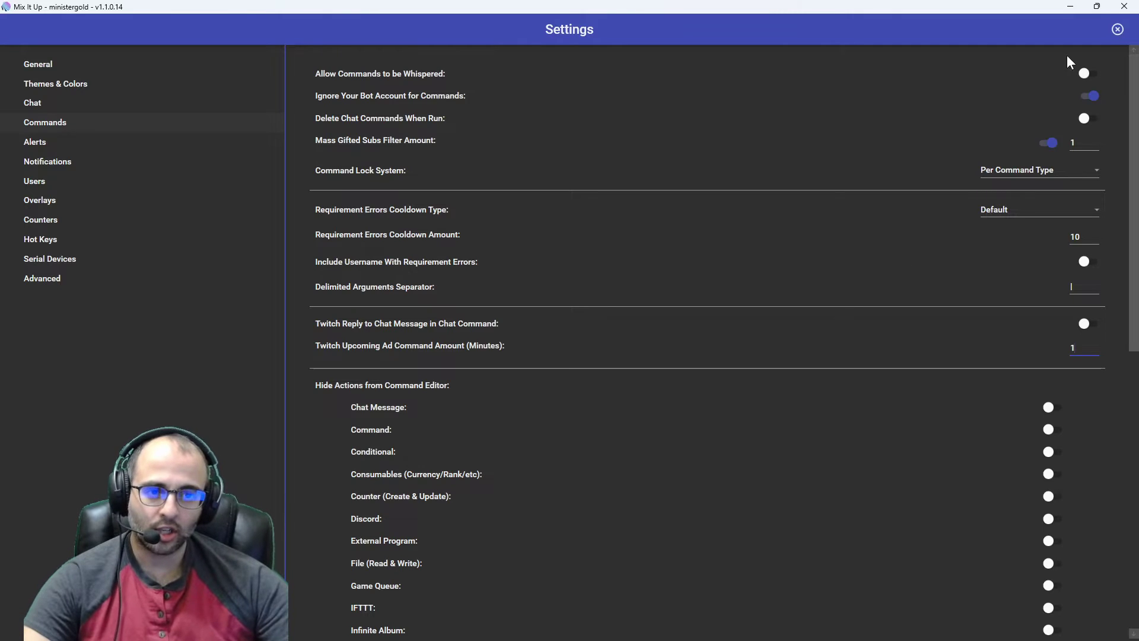
{"action": "left_click", "coordinate": [1118, 29]}
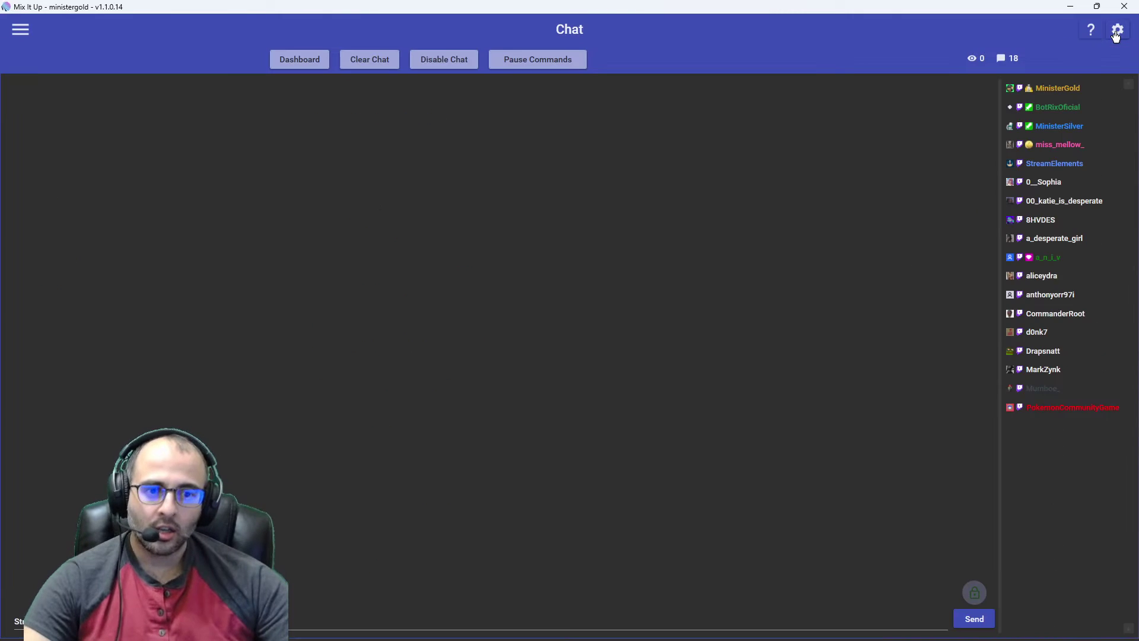
- Open the Twitch Ads Incoming timer from the overlay widgets for editing
{"action": "left_click", "coordinate": [21, 29]}
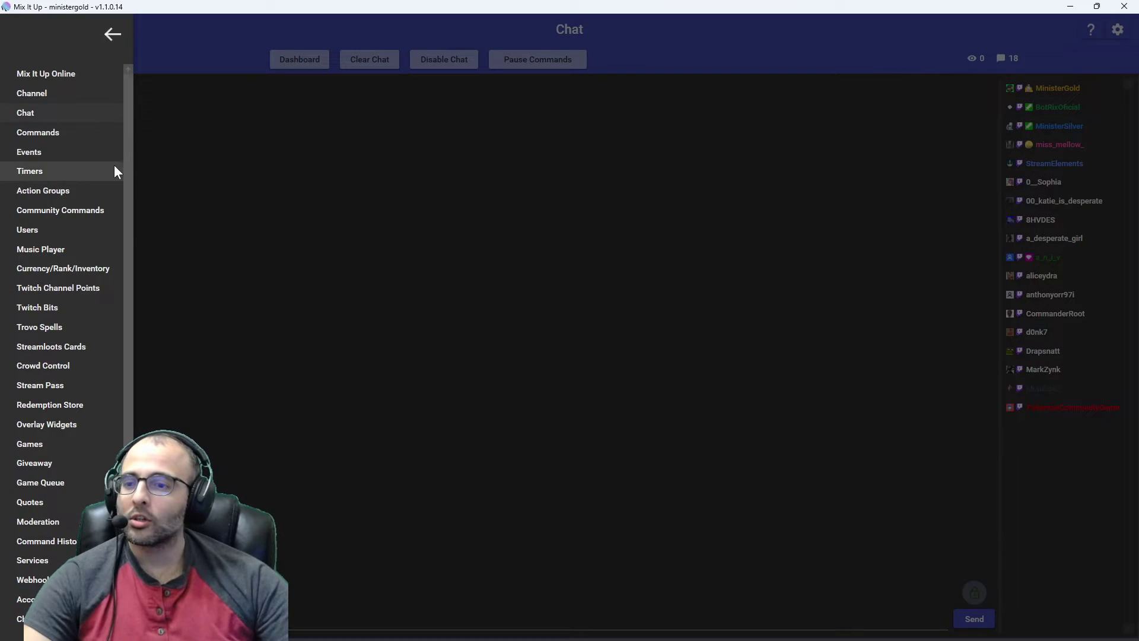
{"action": "left_click", "coordinate": [56, 425]}
{"action": "scroll", "coordinate": [288, 351], "scroll_direction": "down", "scroll_amount": 5}
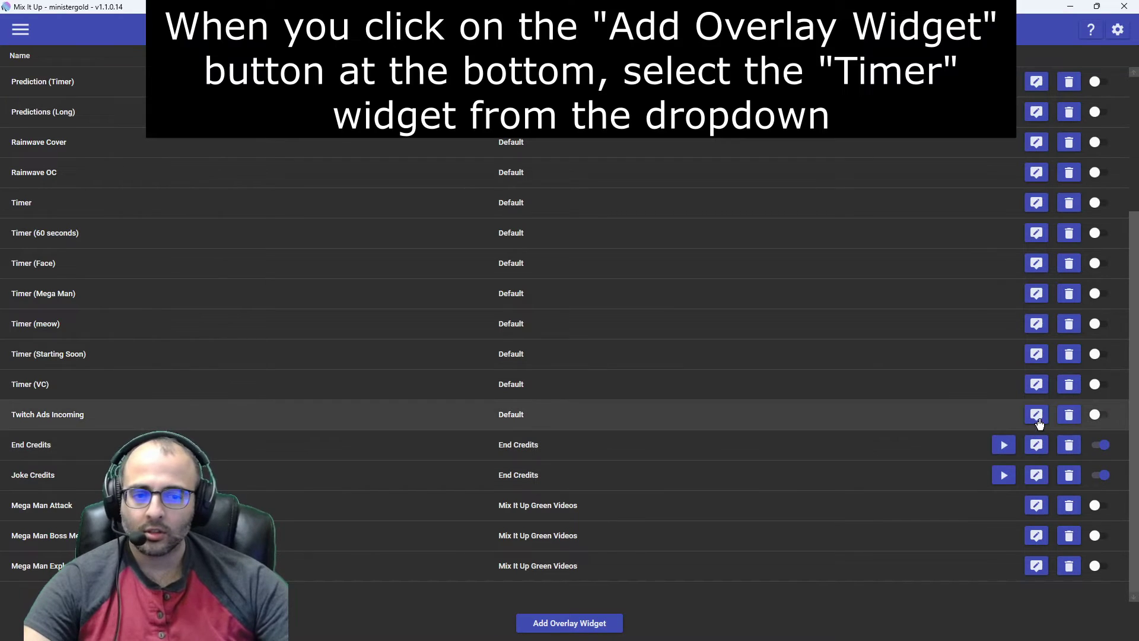
{"action": "left_click", "coordinate": [1037, 414]}
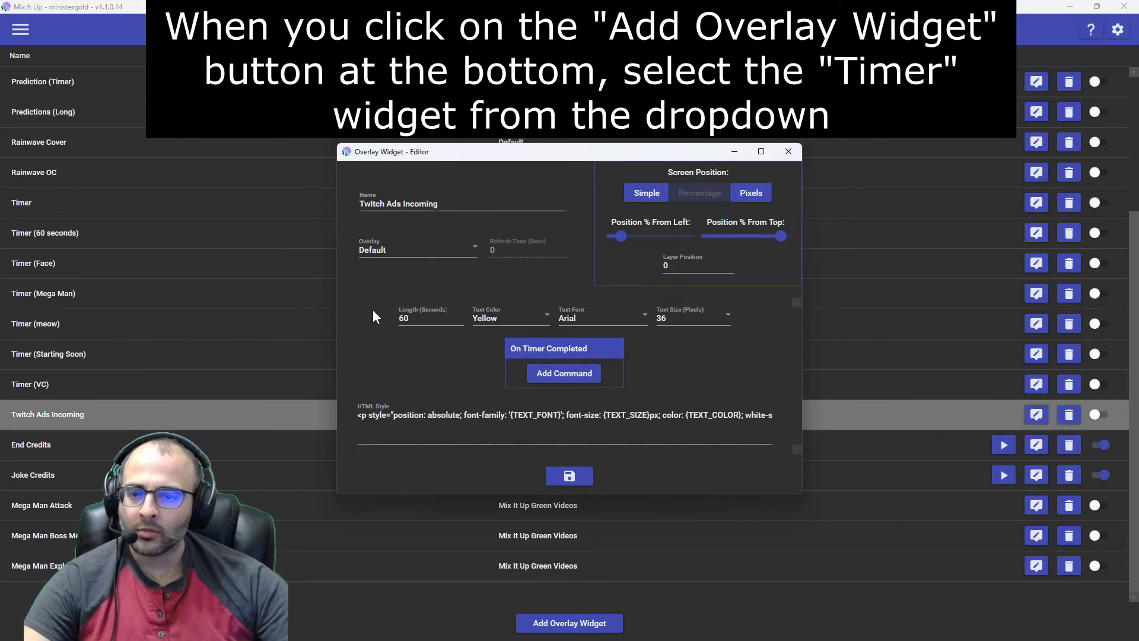
- Review the widget's timer length and its percentage screen position, and save the widget
{"action": "left_click", "coordinate": [463, 318]}
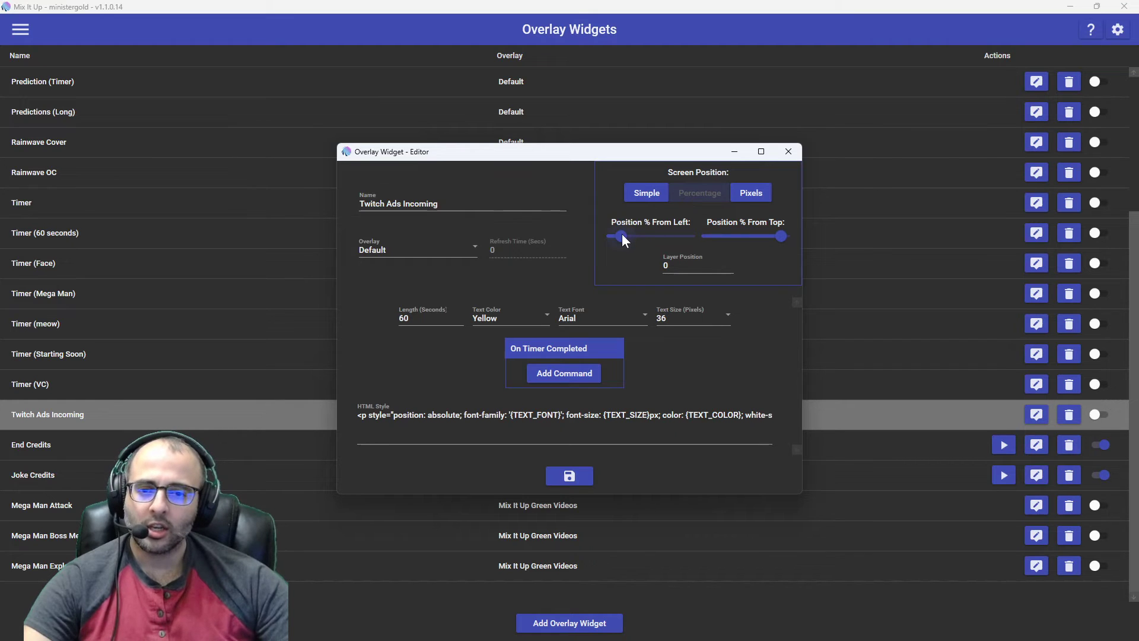
{"action": "left_click_drag", "start_coordinate": [622, 233], "coordinate": [624, 233]}
{"action": "left_click_drag", "start_coordinate": [779, 237], "coordinate": [780, 240]}
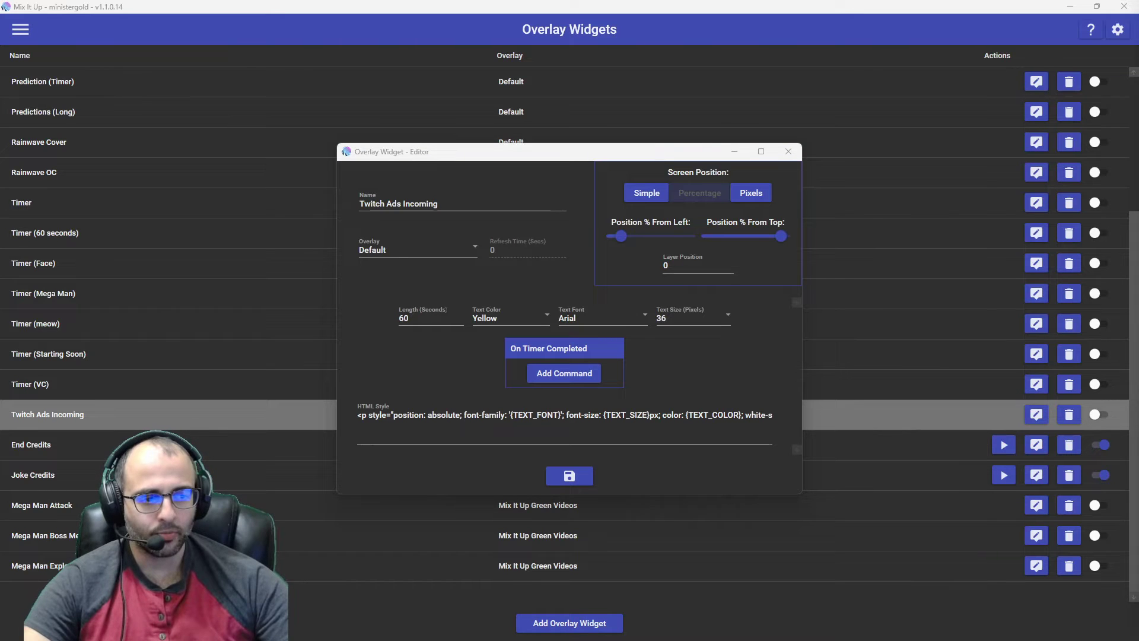
{"action": "left_click", "coordinate": [569, 476]}
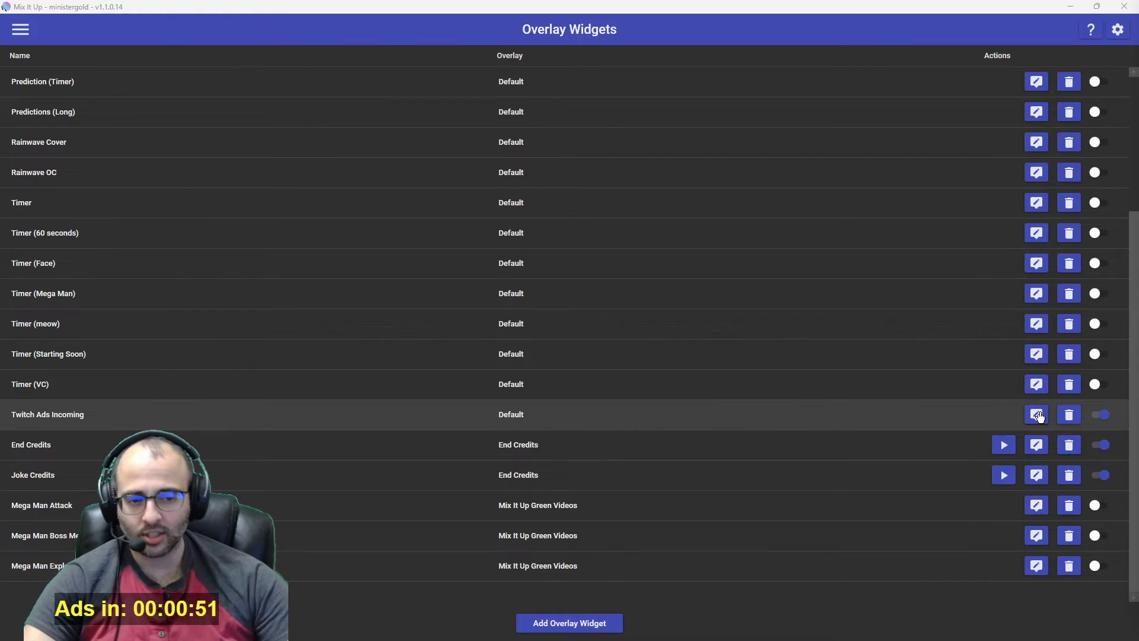
- Copy the Twitch Ads Incoming widget's full HTML Style code into a new, blank Notepad document and enlarge the text
{"action": "left_click", "coordinate": [1037, 414]}
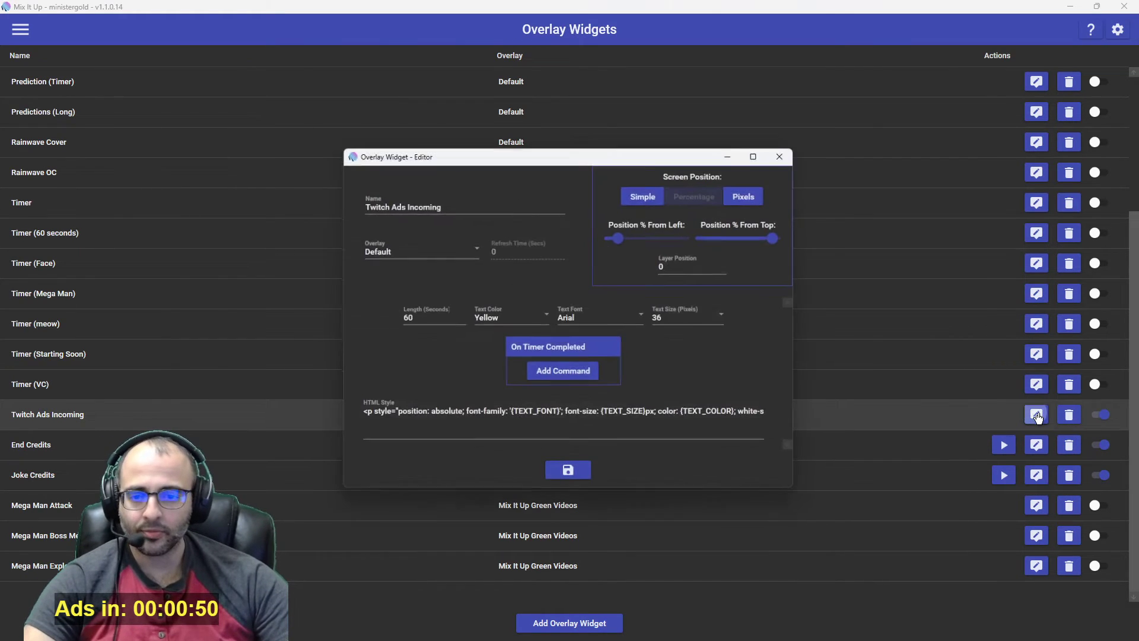
{"action": "triple_click", "coordinate": [454, 414]}
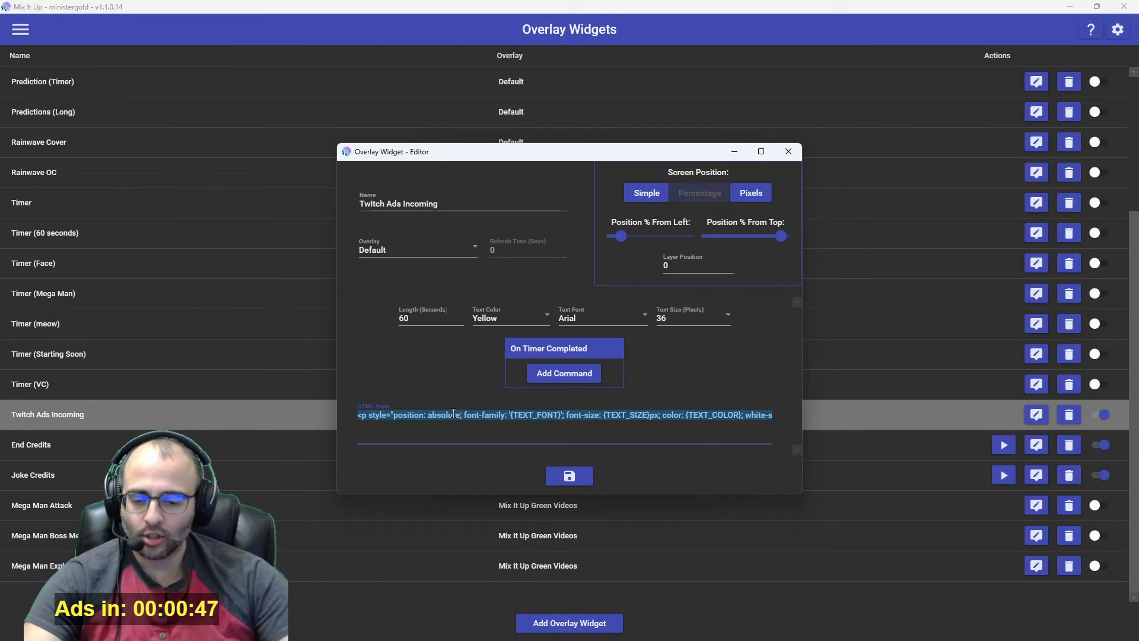
{"action": "key", "text": "super"}
{"action": "type", "text": "notepad"}
{"action": "key", "text": "Return"}
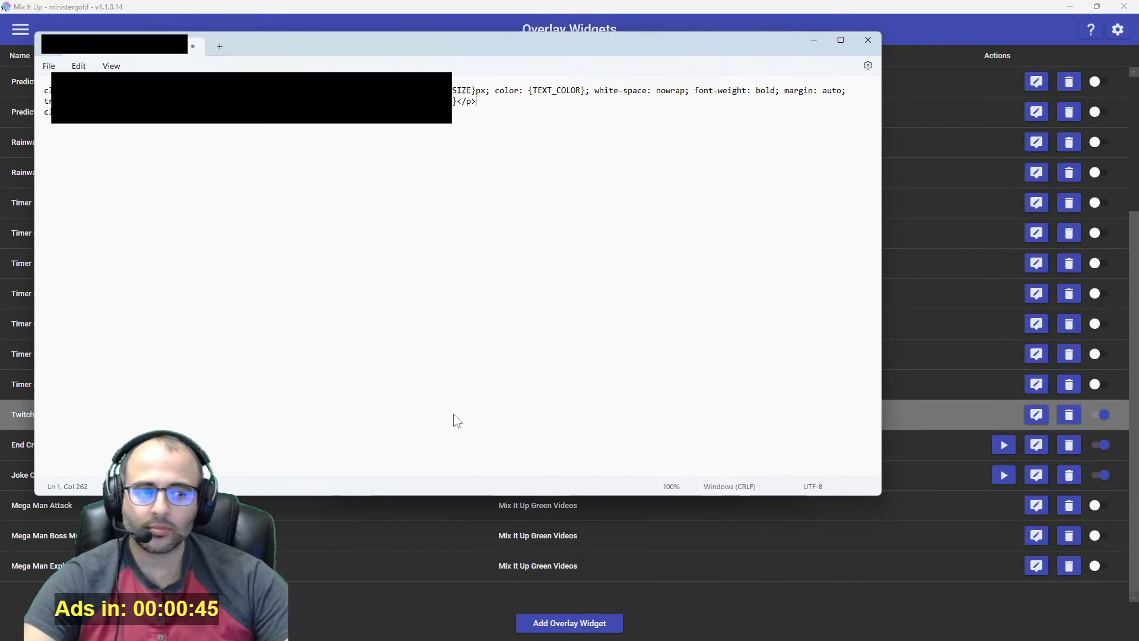
{"action": "left_click", "coordinate": [219, 46]}
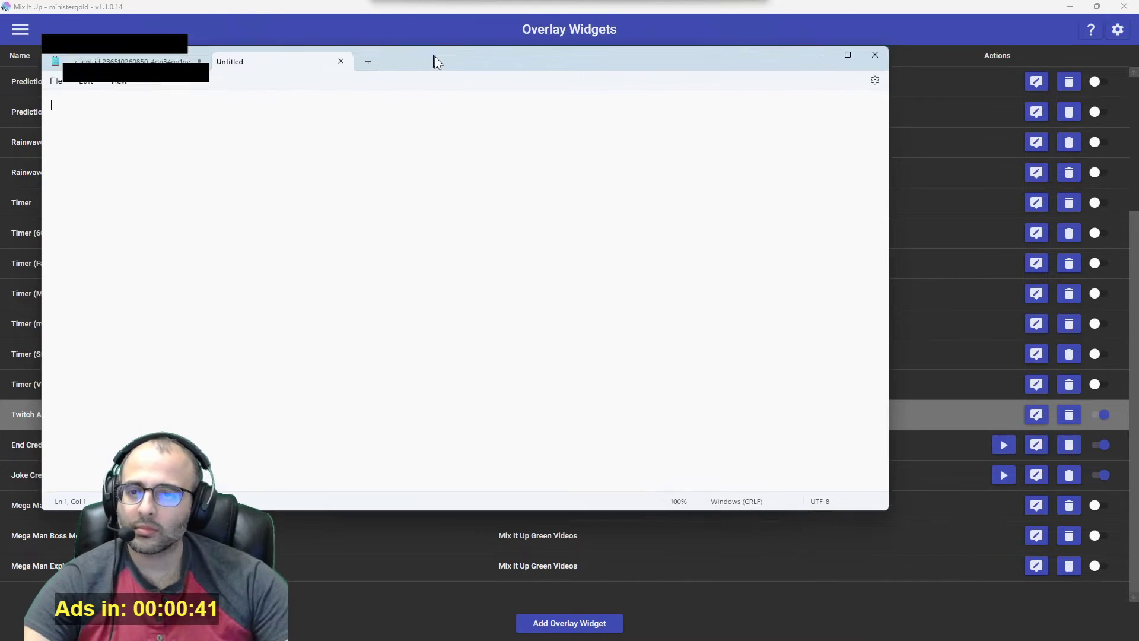
{"action": "type", "text": "<p style=\"position: absolute; font-family: '{TEXT_FONT}'; font-size: {TEXT_SIZE}px; color: {TEXT_COLOR}; white-space: nowrap; font-weight: bold; margin: auto; transform: translate(-50%, -50%); background-color: rgba(0, 0, 0, 0.75)\">Ads in: {TIME}</p>"}
{"action": "scroll", "coordinate": [430, 202], "scroll_direction": "up", "scroll_amount": 11}
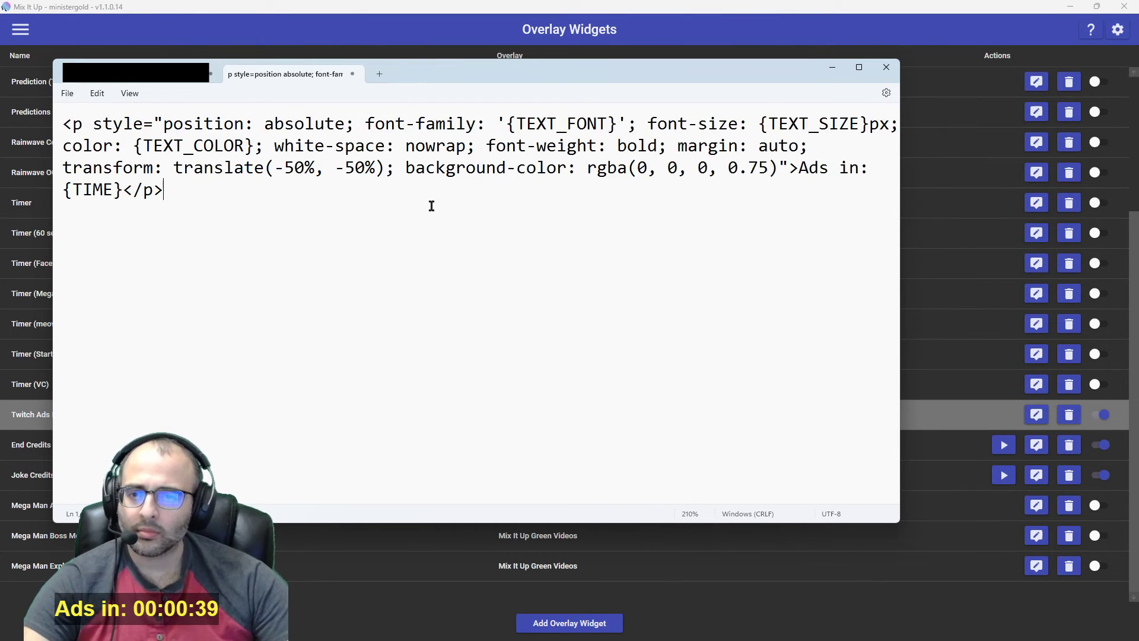
{"action": "scroll", "coordinate": [431, 205], "scroll_direction": "up", "scroll_amount": 4}
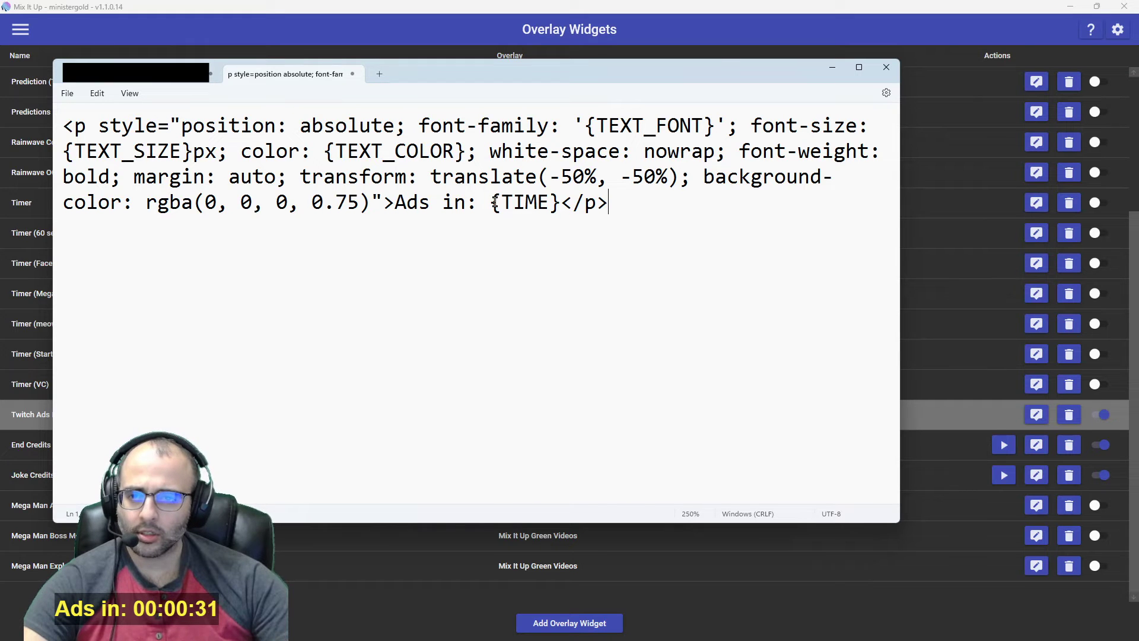
- Break the pasted HTML after style= and after each semicolon so every style declaration, from position to background-color, sits on its own line
{"action": "left_click", "coordinate": [174, 123]}
{"action": "key", "text": "Return"}
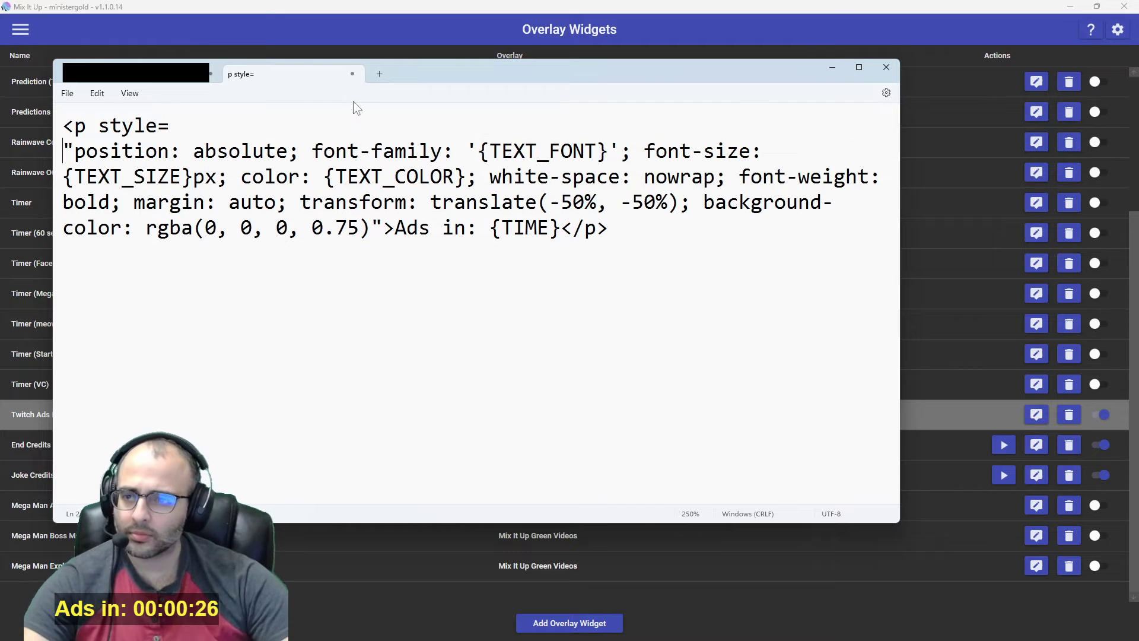
{"action": "key", "text": "ctrl+Right"}
{"action": "key", "text": "ctrl+Right"}
{"action": "key", "text": "ctrl+Right"}
{"action": "key", "text": "ctrl+Right"}
{"action": "key", "text": "ctrl+Right"}
{"action": "key", "text": "Return"}
{"action": "key", "text": "ctrl+Right"}
{"action": "key", "text": "ctrl+Right"}
{"action": "key", "text": "ctrl+Right"}
{"action": "key", "text": "ctrl+Right"}
{"action": "key", "text": "ctrl+Right"}
{"action": "key", "text": "ctrl+Right"}
{"action": "key", "text": "ctrl+Right"}
{"action": "key", "text": "ctrl+Right"}
{"action": "key", "text": "ctrl+Right"}
{"action": "key", "text": "ctrl+Right"}
{"action": "key", "text": "Return"}
{"action": "key", "text": "ctrl+Right"}
{"action": "key", "text": "ctrl+Right"}
{"action": "key", "text": "ctrl+Right"}
{"action": "key", "text": "ctrl+Right"}
{"action": "key", "text": "ctrl+Right"}
{"action": "key", "text": "ctrl+Right"}
{"action": "key", "text": "ctrl+Right"}
{"action": "key", "text": "ctrl+Right"}
{"action": "key", "text": "Return"}
{"action": "key", "text": "ctrl+Right"}
{"action": "key", "text": "ctrl+Right"}
{"action": "key", "text": "ctrl+Right"}
{"action": "key", "text": "ctrl+Right"}
{"action": "key", "text": "ctrl+Right"}
{"action": "key", "text": "ctrl+Right"}
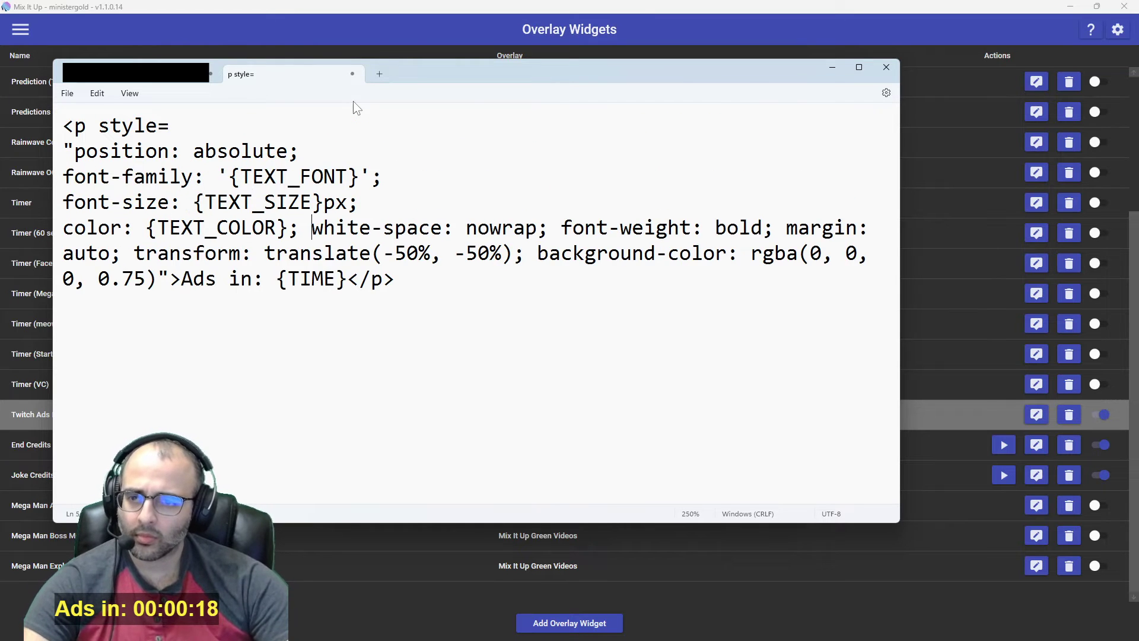
{"action": "key", "text": "Return"}
{"action": "key", "text": "ctrl+Right"}
{"action": "key", "text": "ctrl+Right"}
{"action": "key", "text": "ctrl+Right"}
{"action": "key", "text": "ctrl+Right"}
{"action": "key", "text": "ctrl+Right"}
{"action": "key", "text": "ctrl+Right"}
{"action": "key", "text": "Return"}
{"action": "key", "text": "ctrl+Right"}
{"action": "key", "text": "ctrl+Right"}
{"action": "key", "text": "ctrl+Right"}
{"action": "key", "text": "ctrl+Right"}
{"action": "key", "text": "ctrl+Right"}
{"action": "key", "text": "ctrl+Right"}
{"action": "key", "text": "Return"}
{"action": "key", "text": "ctrl+Right"}
{"action": "key", "text": "ctrl+Right"}
{"action": "key", "text": "ctrl+Right"}
{"action": "key", "text": "ctrl+Right"}
{"action": "key", "text": "Return"}
{"action": "key", "text": "ctrl+Right"}
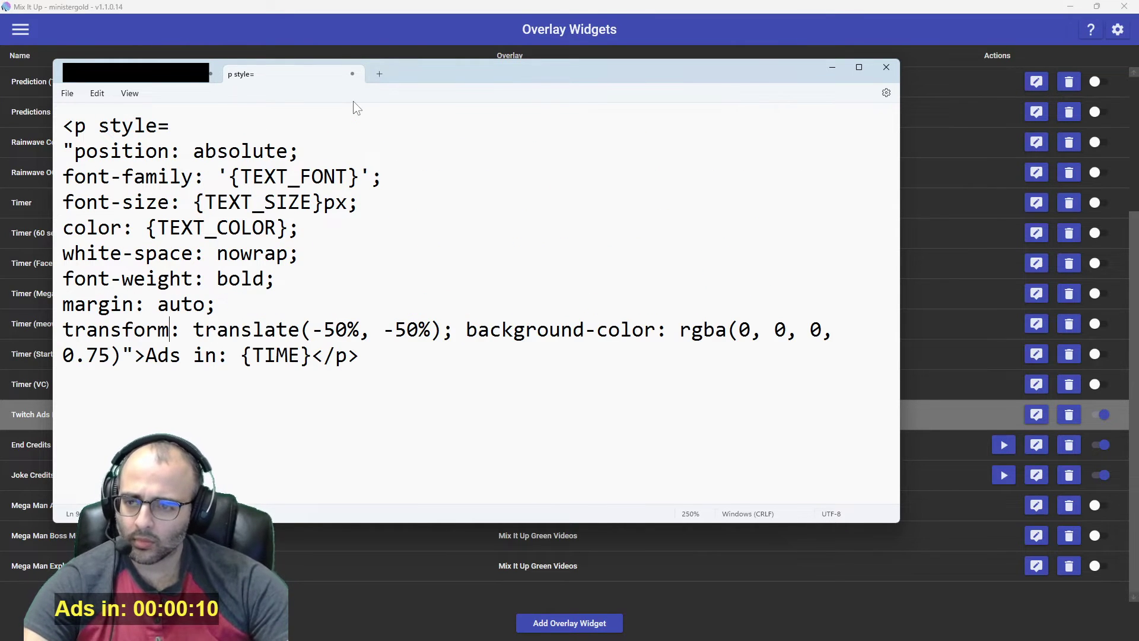
{"action": "key", "text": "ctrl+Right"}
{"action": "key", "text": "ctrl+Right"}
{"action": "key", "text": "ctrl+Right"}
{"action": "key", "text": "ctrl+Right"}
{"action": "key", "text": "ctrl+Right"}
{"action": "key", "text": "ctrl+Right"}
{"action": "key", "text": "ctrl+Right"}
{"action": "key", "text": "ctrl+Right"}
{"action": "key", "text": "Return"}
{"action": "key", "text": "ctrl+Right"}
{"action": "key", "text": "ctrl+Right"}
{"action": "key", "text": "ctrl+Right"}
{"action": "key", "text": "ctrl+Right"}
{"action": "key", "text": "ctrl+Right"}
{"action": "key", "text": "ctrl+Right"}
{"action": "key", "text": "ctrl+Right"}
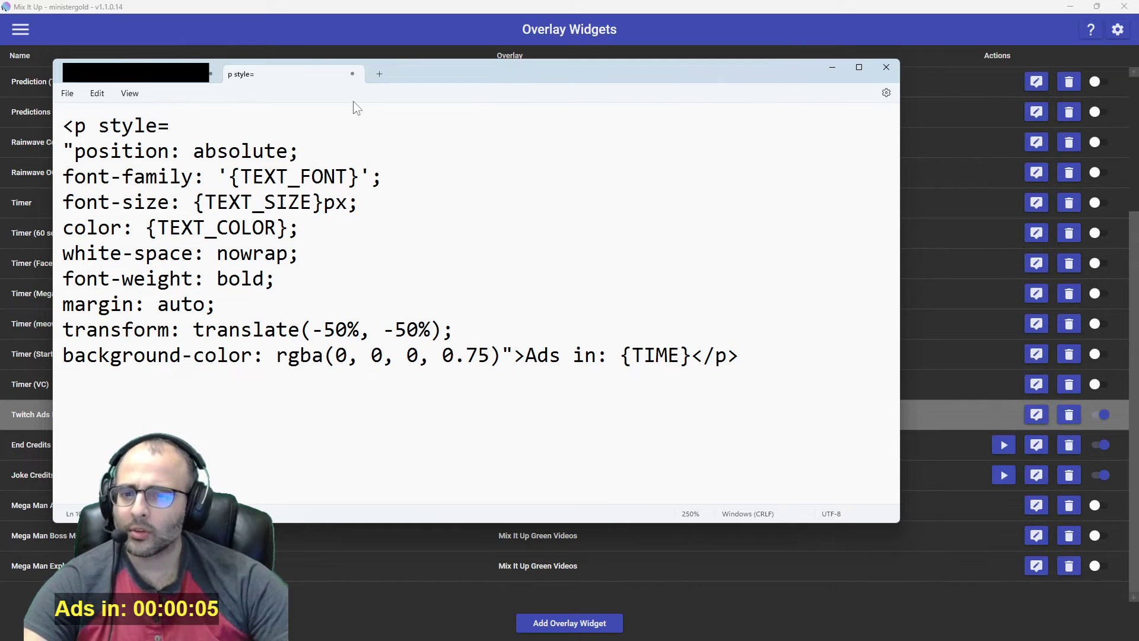
- Highlight style= in the opening p tag and add an empty pair of double quotation marks after it
{"action": "key", "text": "Up"}
{"action": "key", "text": "Up"}
{"action": "key", "text": "Up"}
{"action": "key", "text": "Up"}
{"action": "key", "text": "Up"}
{"action": "key", "text": "Up"}
{"action": "key", "text": "Up"}
{"action": "key", "text": "Up"}
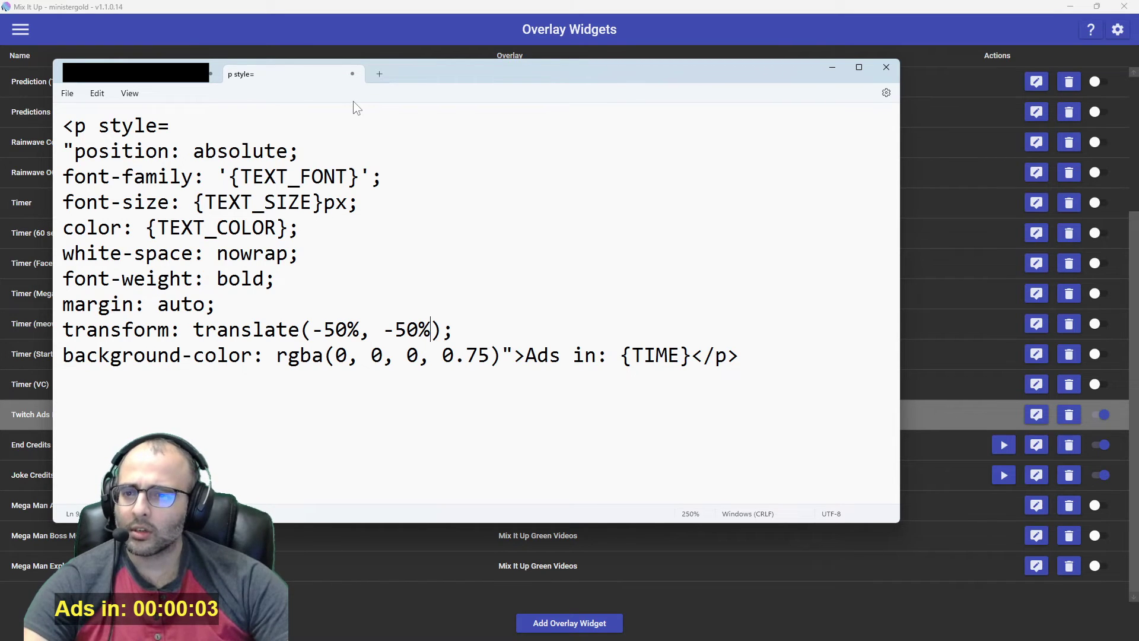
{"action": "key", "text": "Down"}
{"action": "key", "text": "Up"}
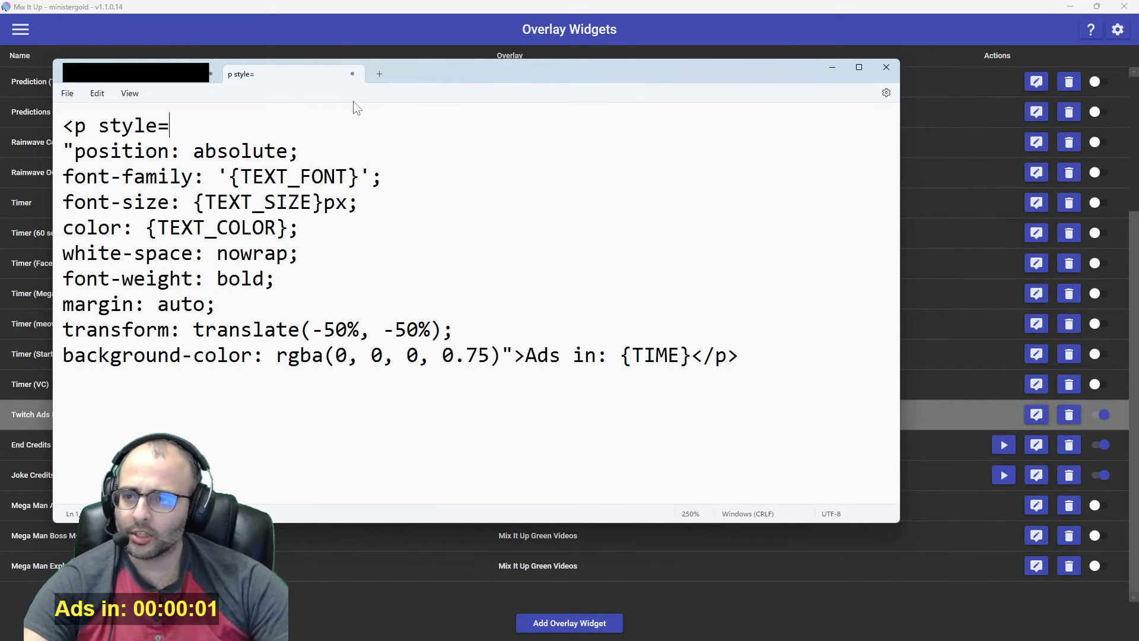
{"action": "key", "text": "ctrl+Left"}
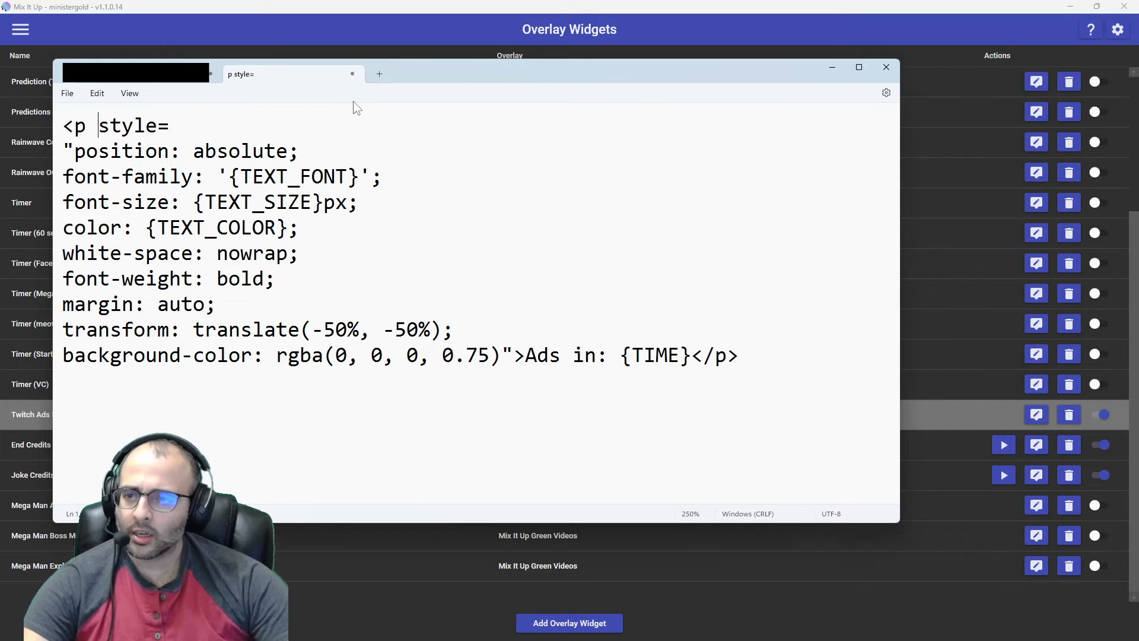
{"action": "key", "text": "ctrl+shift+Right"}
{"action": "key", "text": "shift+Right"}
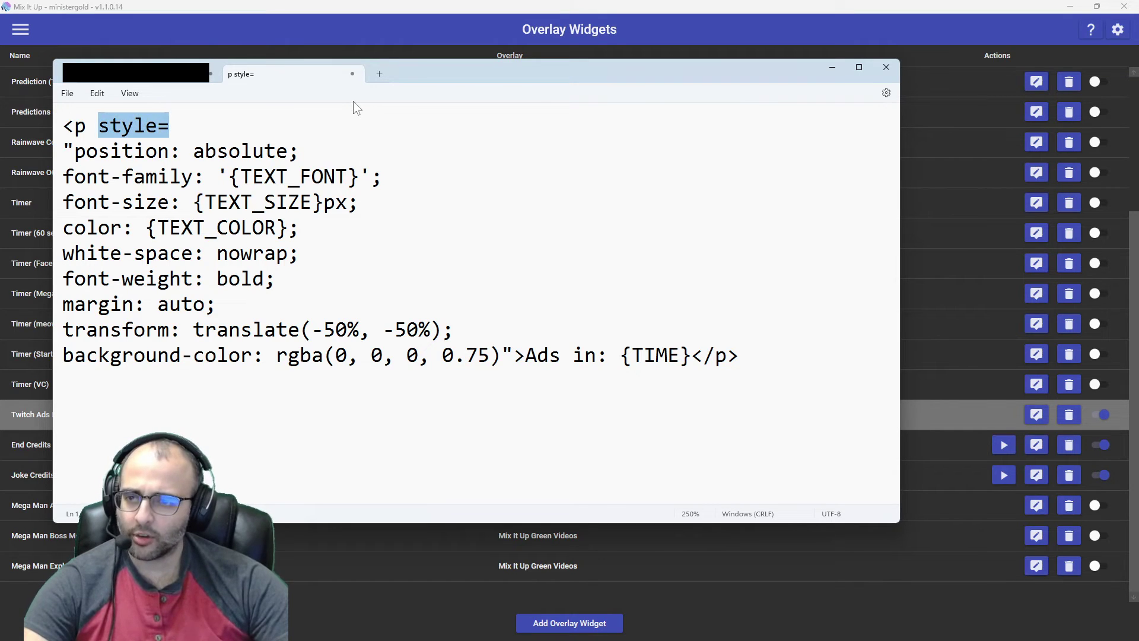
{"action": "key", "text": "Right"}
{"action": "type", "text": "\"\""}
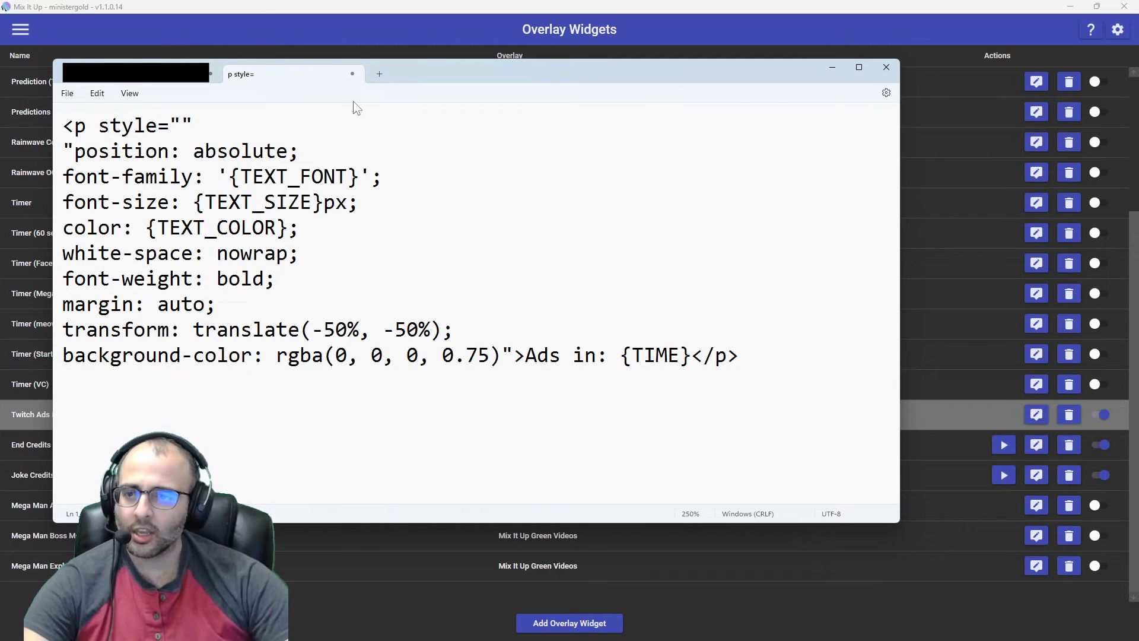
- Highlight all the style declarations between the original quotation marks, from position: absolute through the closing parenthesis of the rgba background color
{"action": "key", "text": "Down"}
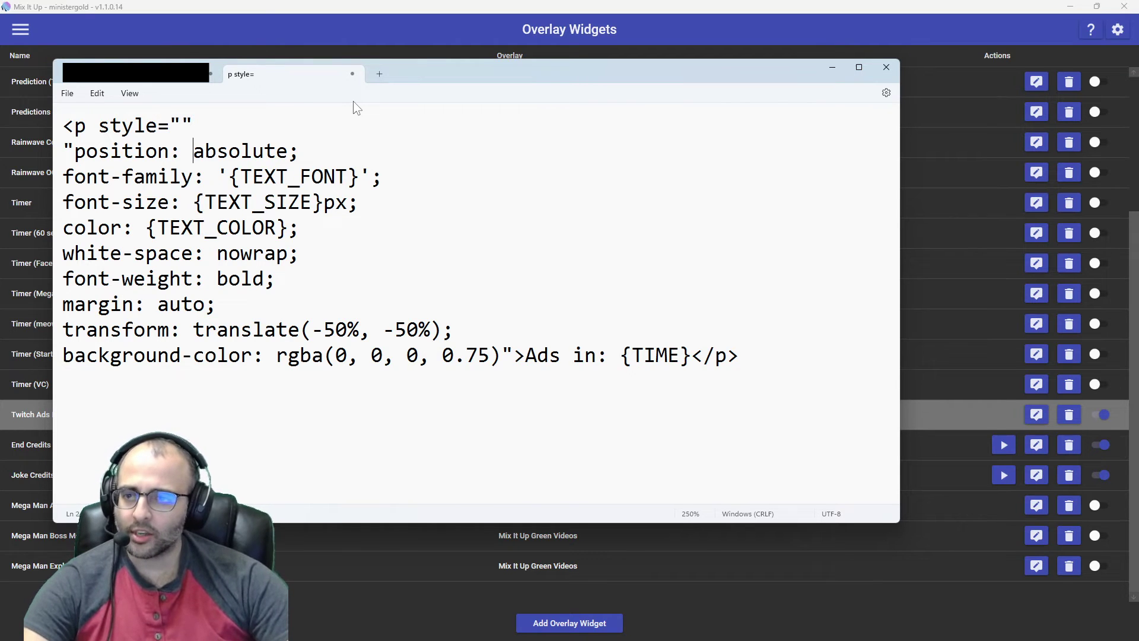
{"action": "key", "text": "Left"}
{"action": "key", "text": "Left"}
{"action": "key", "text": "Left"}
{"action": "key", "text": "Left"}
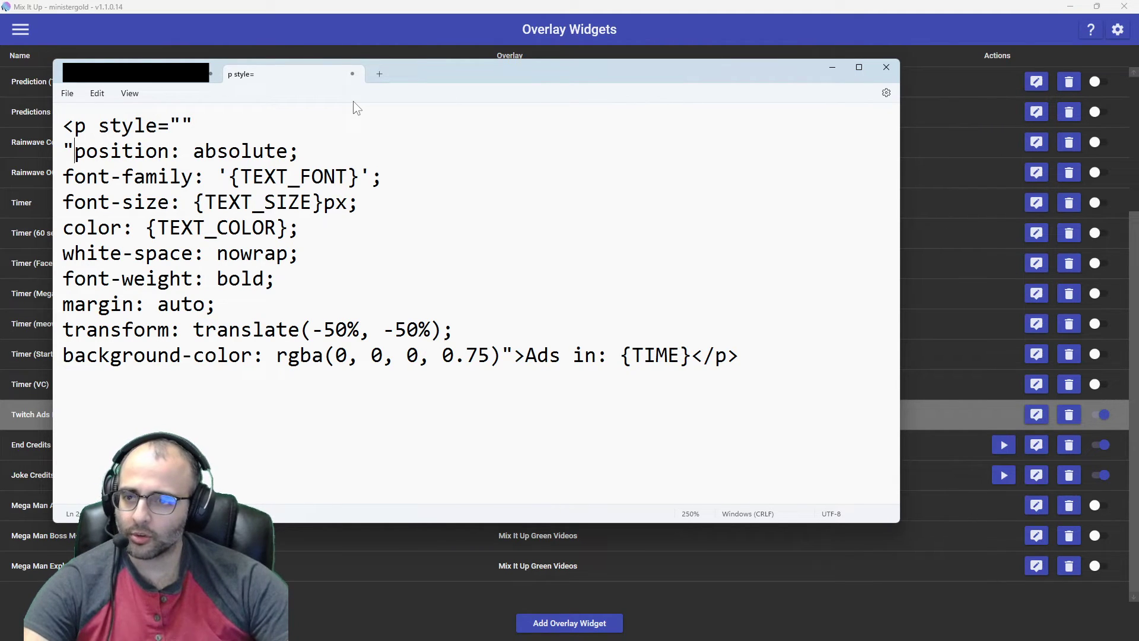
{"action": "key", "text": "shift+Down"}
{"action": "key", "text": "shift+Down"}
{"action": "key", "text": "shift+Down"}
{"action": "key", "text": "shift+Down"}
{"action": "key", "text": "shift+Down"}
{"action": "key", "text": "shift+Down"}
{"action": "key", "text": "shift+Down"}
{"action": "key", "text": "shift+Down"}
{"action": "key", "text": "ctrl+shift+Right"}
{"action": "key", "text": "ctrl+shift+Right"}
{"action": "key", "text": "ctrl+shift+Right"}
{"action": "key", "text": "ctrl+shift+Right"}
{"action": "key", "text": "ctrl+shift+Right"}
{"action": "key", "text": "ctrl+shift+Right"}
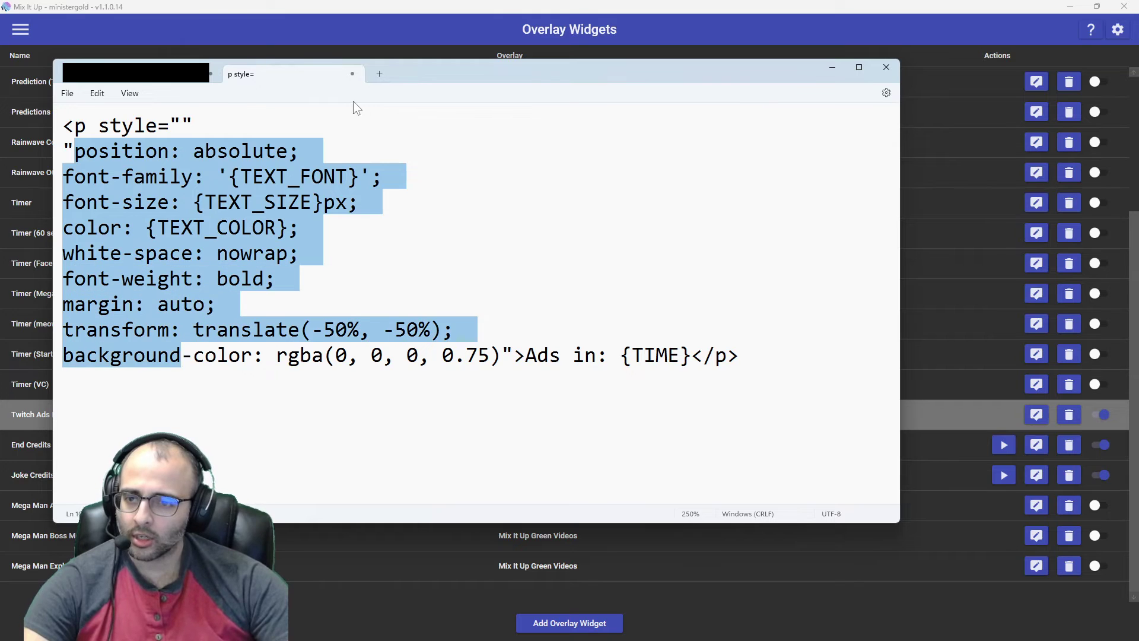
{"action": "key", "text": "ctrl+shift+Right"}
{"action": "key", "text": "ctrl+shift+Right"}
{"action": "key", "text": "ctrl+shift+Right"}
{"action": "key", "text": "ctrl+shift+Right"}
{"action": "key", "text": "ctrl+shift+Right"}
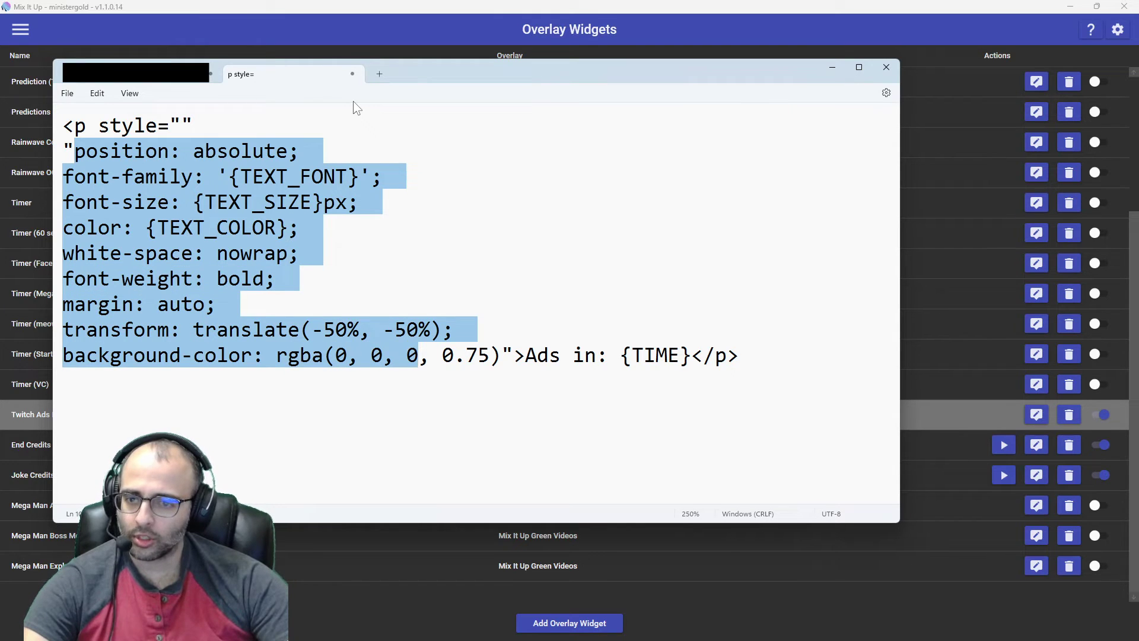
{"action": "key", "text": "shift+Left"}
{"action": "key", "text": "shift+Left"}
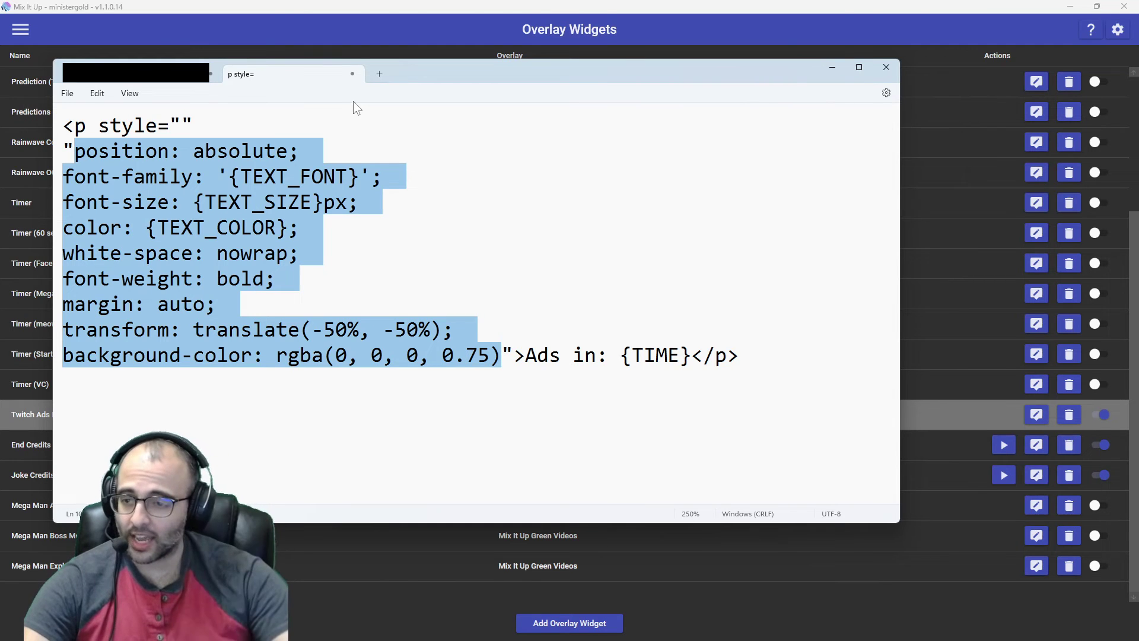
- Remove the extra pair of quotation marks after style= on the first line
{"action": "left_click", "coordinate": [354, 102]}
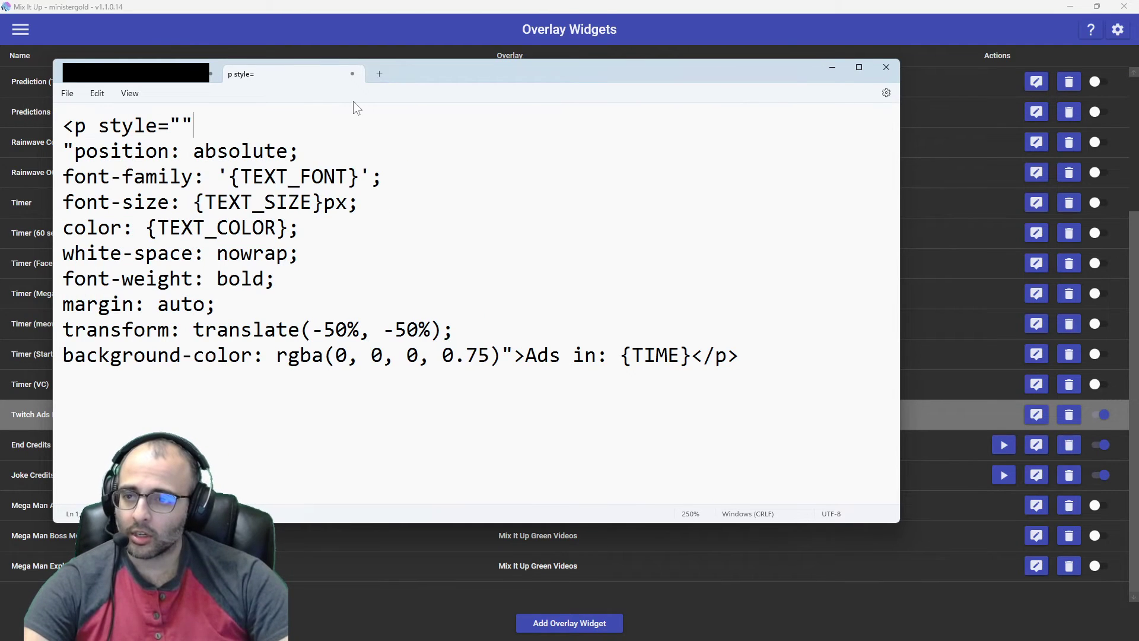
{"action": "key", "text": "BackSpace"}
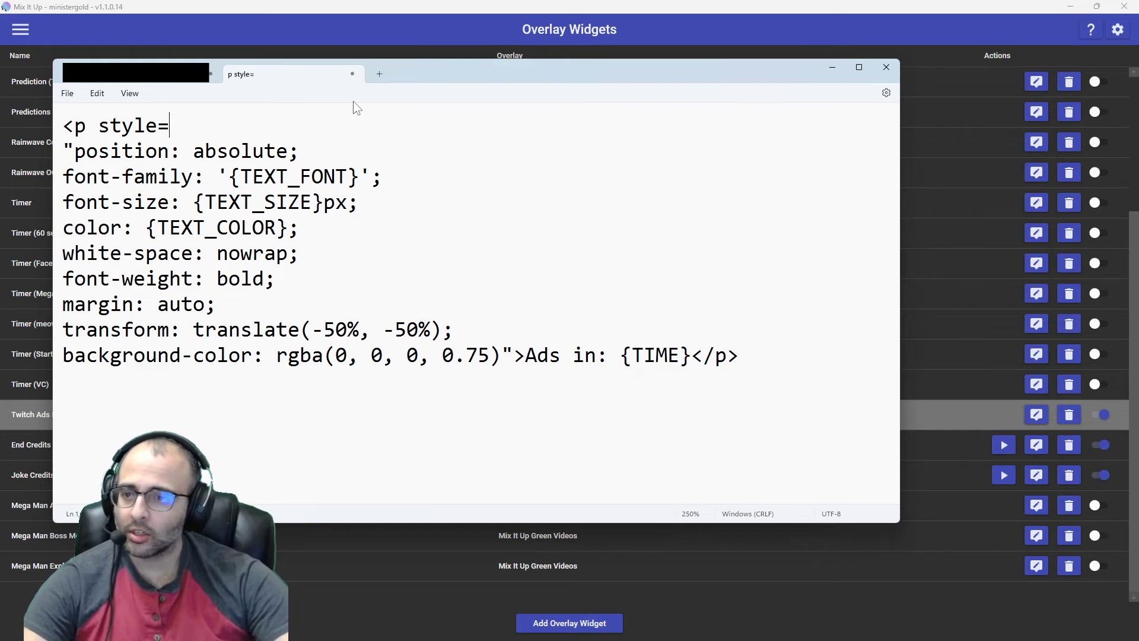
- Move down to the last style declaration and highlight the word background in background-color
{"action": "key", "text": "Down"}
{"action": "key", "text": "Down"}
{"action": "key", "text": "Down"}
{"action": "key", "text": "Down"}
{"action": "key", "text": "Down"}
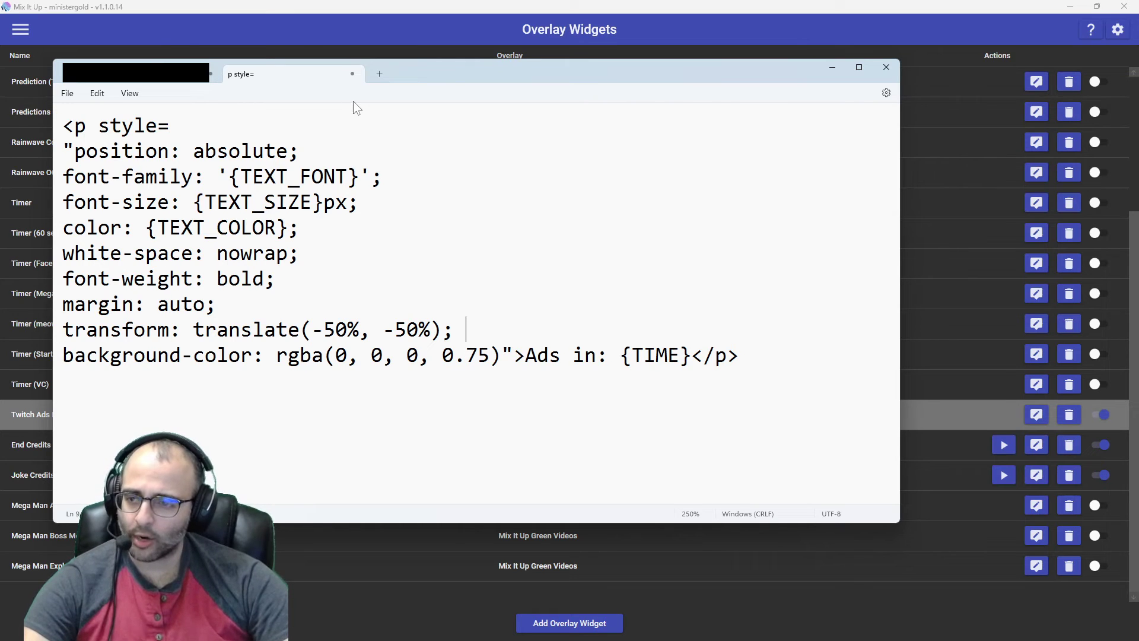
{"action": "key", "text": "ctrl+shift+Right"}
{"action": "key", "text": "ctrl+shift+Right"}
{"action": "key", "text": "ctrl+shift+Right"}
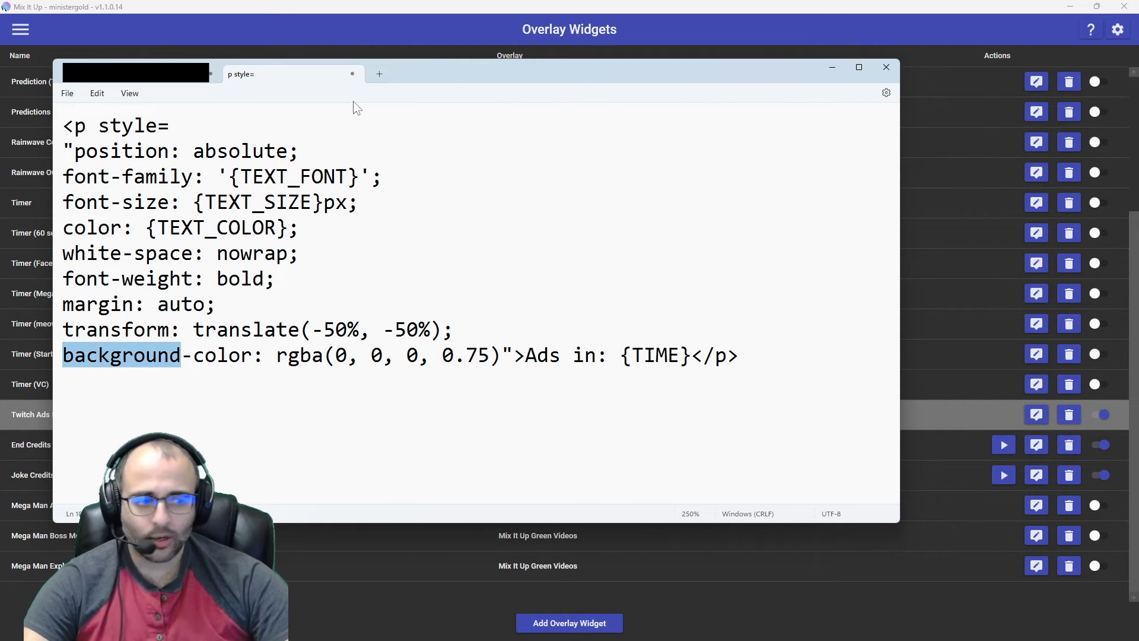
{"action": "key", "text": "Right"}
{"action": "key", "text": "Right"}
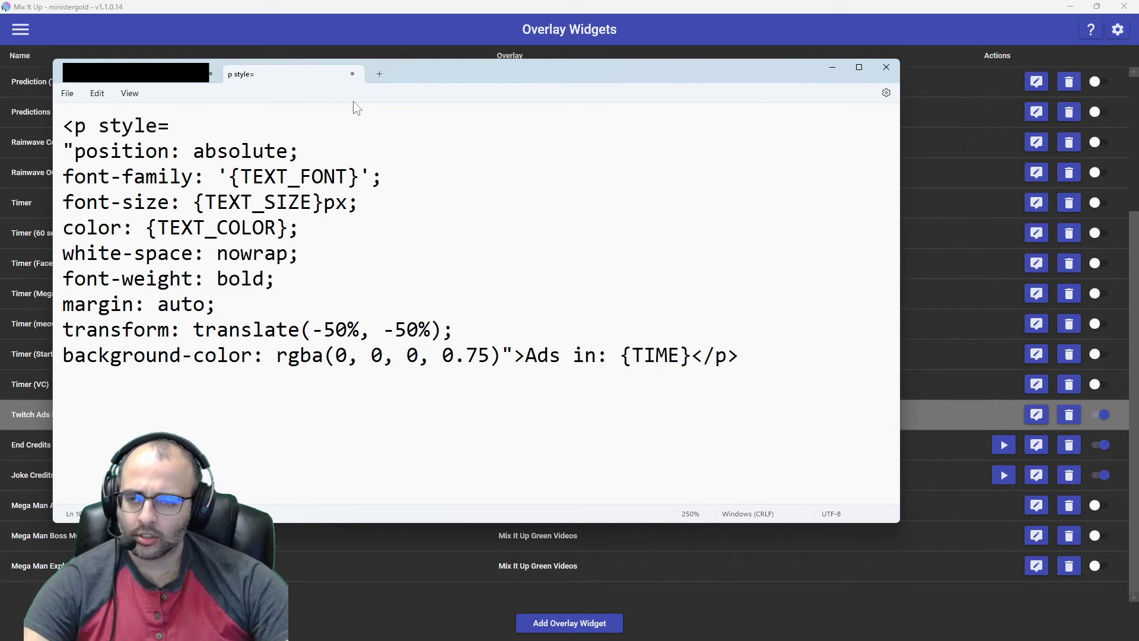
- Highlight the three color values 0, 0, 0 inside the rgba parentheses of the background-color declaration
{"action": "key", "text": "shift+Right"}
{"action": "key", "text": "shift+Right"}
{"action": "key", "text": "shift+Right"}
{"action": "key", "text": "shift+Right"}
{"action": "key", "text": "shift+Right"}
{"action": "key", "text": "shift+Right"}
{"action": "key", "text": "shift+Right"}
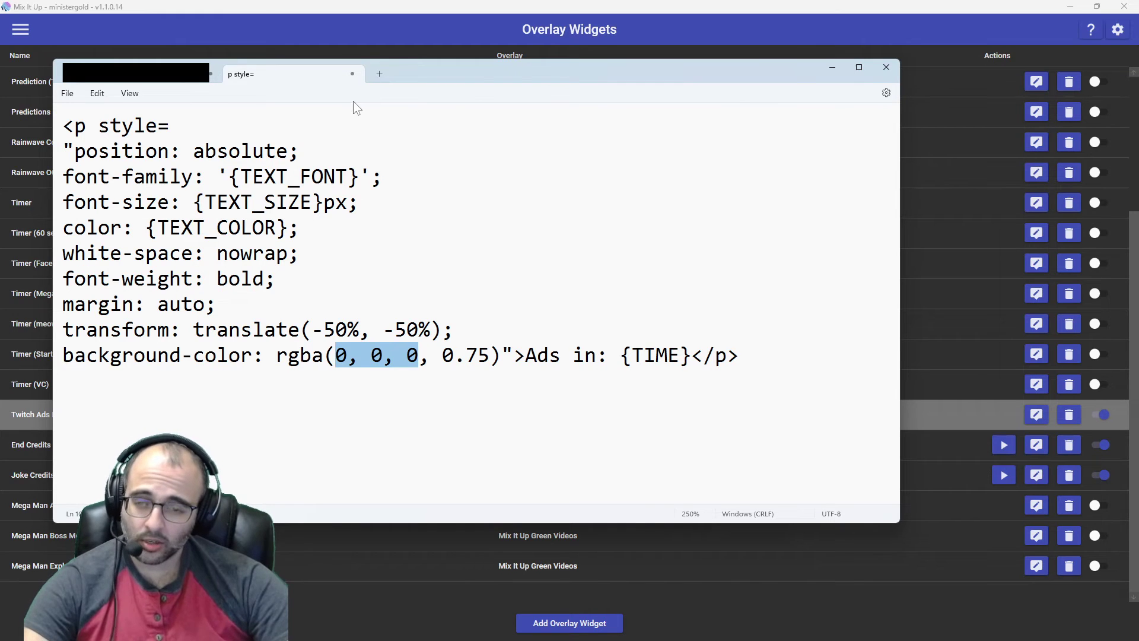
{"action": "key", "text": "Right"}
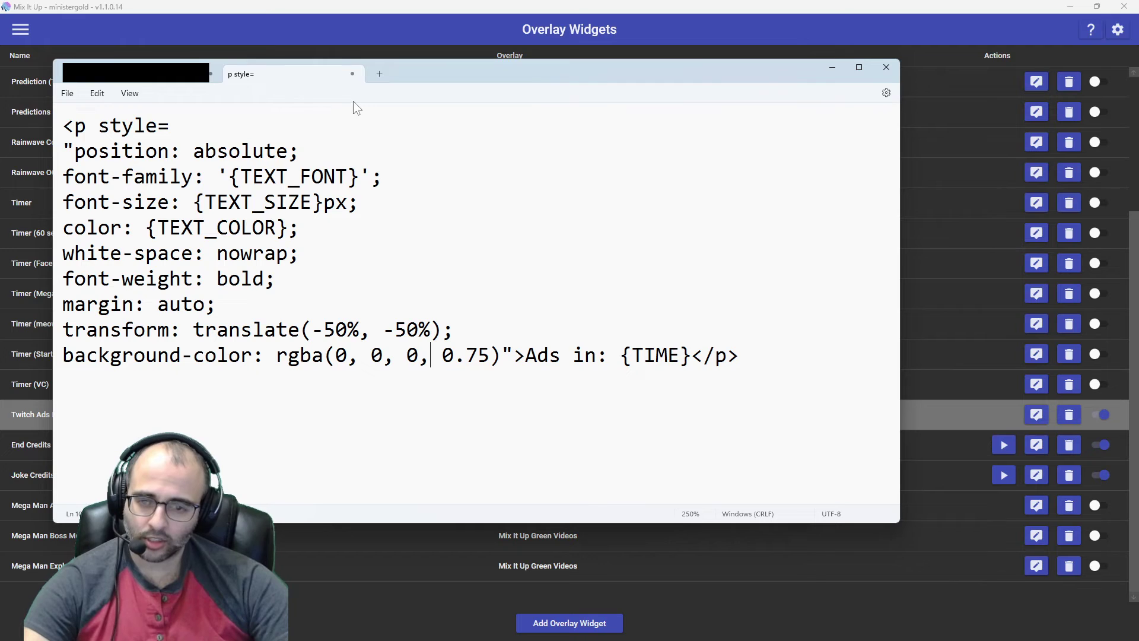
- Highlight the 0.75 opacity value in the background-color declaration's rgba parentheses
{"action": "key", "text": "Right"}
{"action": "key", "text": "Right"}
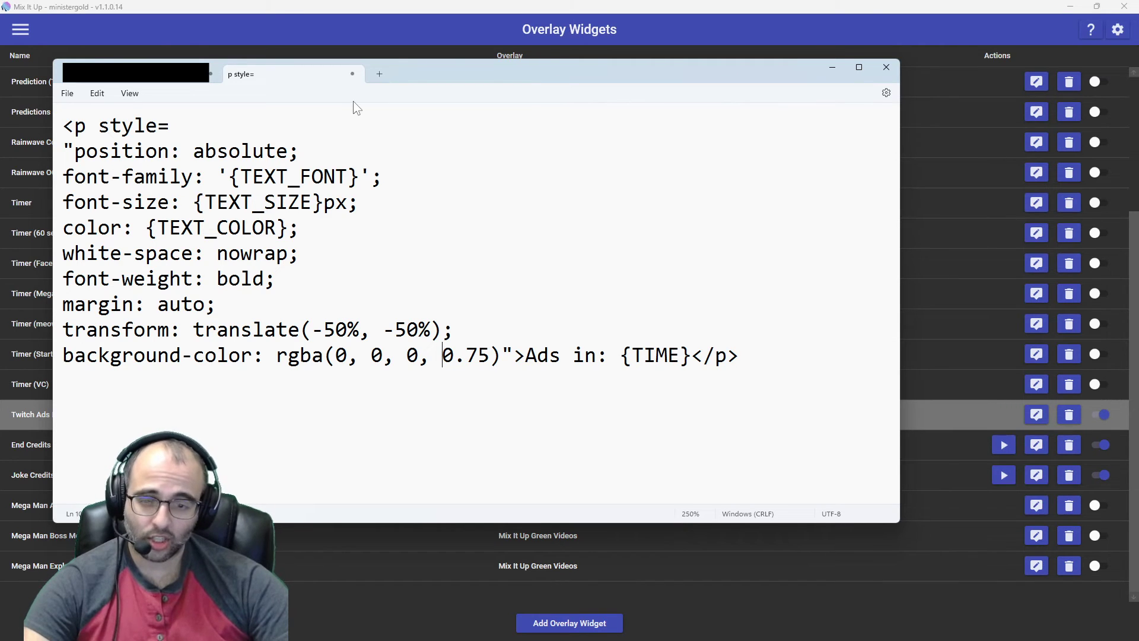
{"action": "key", "text": "shift+Right"}
{"action": "key", "text": "shift+Right"}
{"action": "key", "text": "shift+Right"}
{"action": "key", "text": "shift+Right"}
{"action": "key", "text": "shift+Right"}
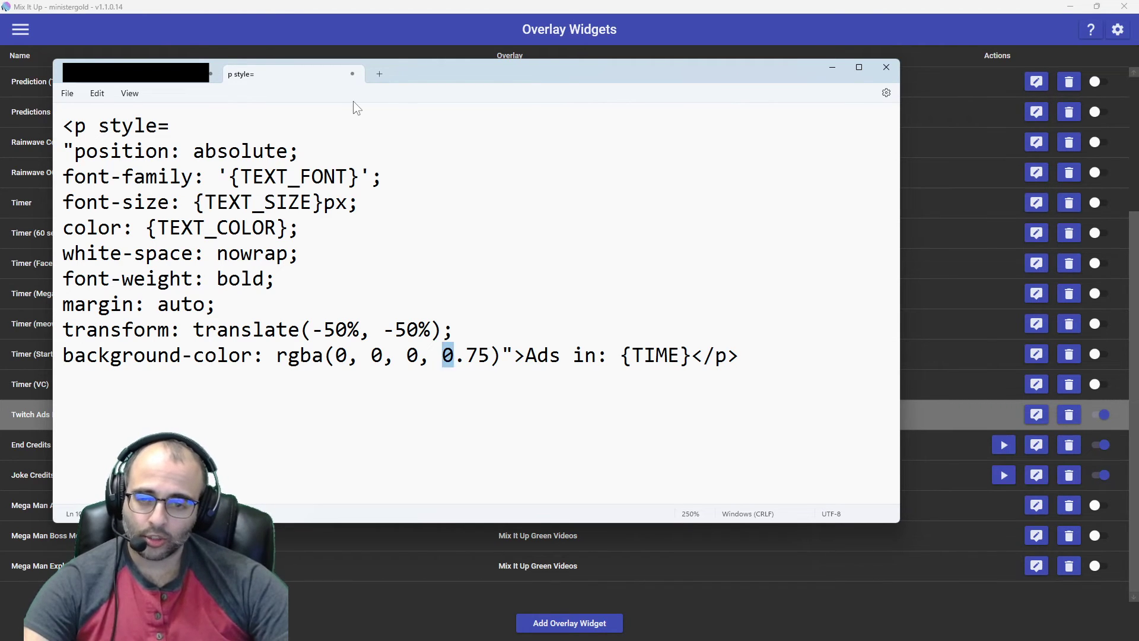
{"action": "key", "text": "shift+Left"}
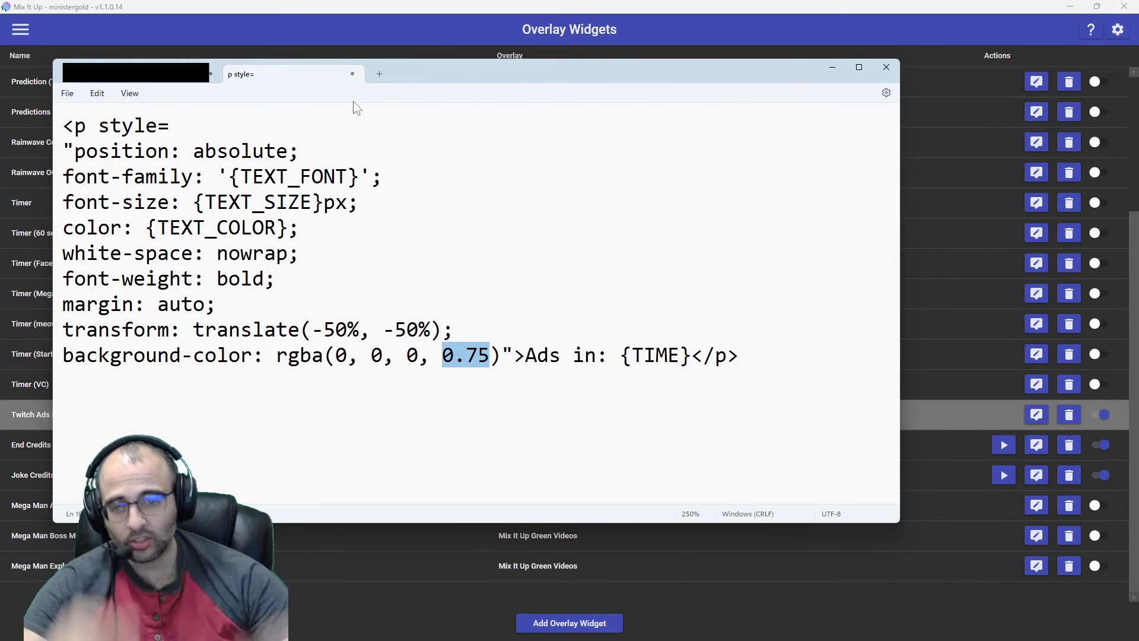
- Highlight the rgba values backward from the closing parenthesis to just after the first 0
{"action": "key", "text": "Right"}
{"action": "key", "text": "shift+Left"}
{"action": "key", "text": "shift+Left"}
{"action": "key", "text": "shift+Left"}
{"action": "key", "text": "shift+Left"}
{"action": "key", "text": "shift+Left"}
{"action": "key", "text": "shift+Left"}
{"action": "key", "text": "shift+Left"}
{"action": "key", "text": "shift+Left"}
{"action": "key", "text": "shift+Left"}
{"action": "key", "text": "shift+Left"}
{"action": "key", "text": "shift+Left"}
{"action": "key", "text": "shift+Left"}
{"action": "key", "text": "shift+Left"}
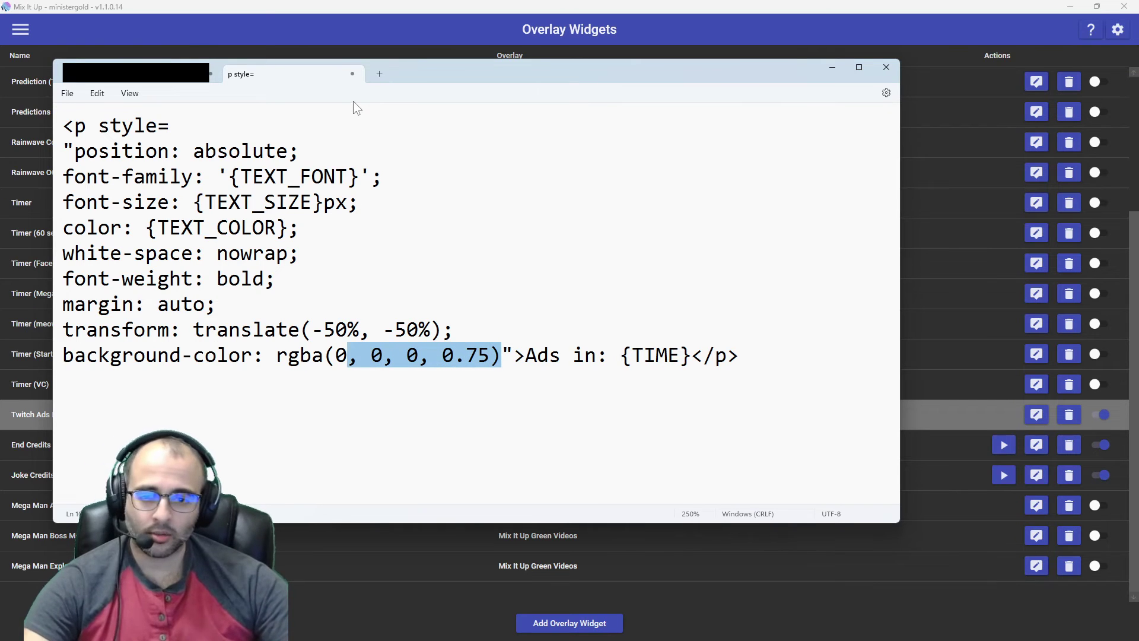
- Switch back to the Mix It Up widget editor, save the Twitch Ads Incoming widget, and disable it in the widget list
{"action": "key", "text": "alt+Tab"}
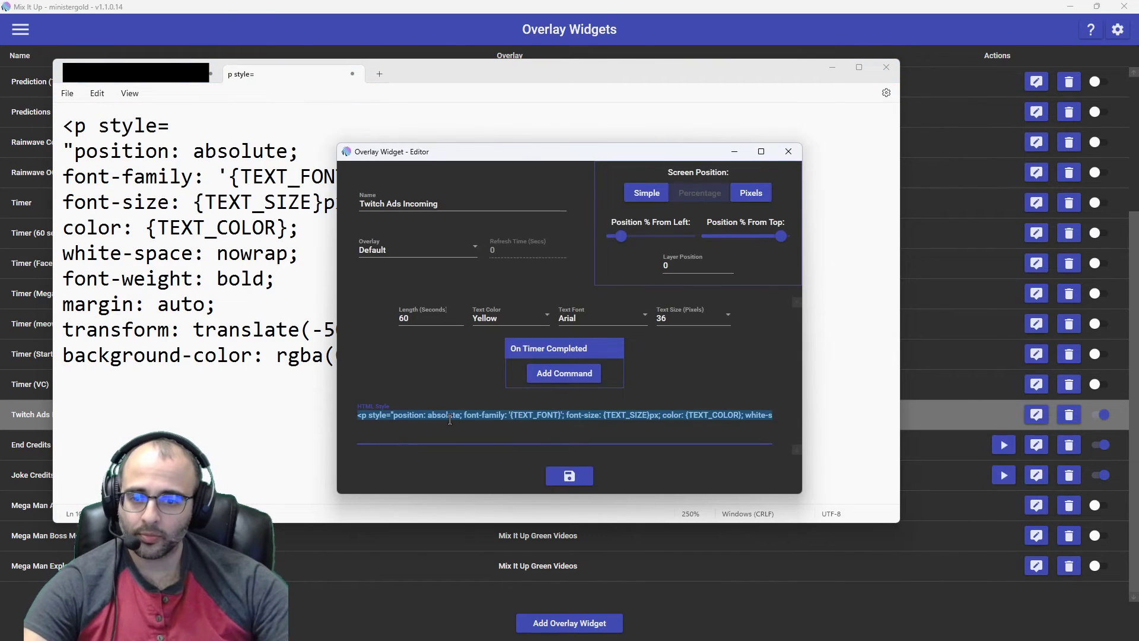
{"action": "left_click", "coordinate": [493, 423]}
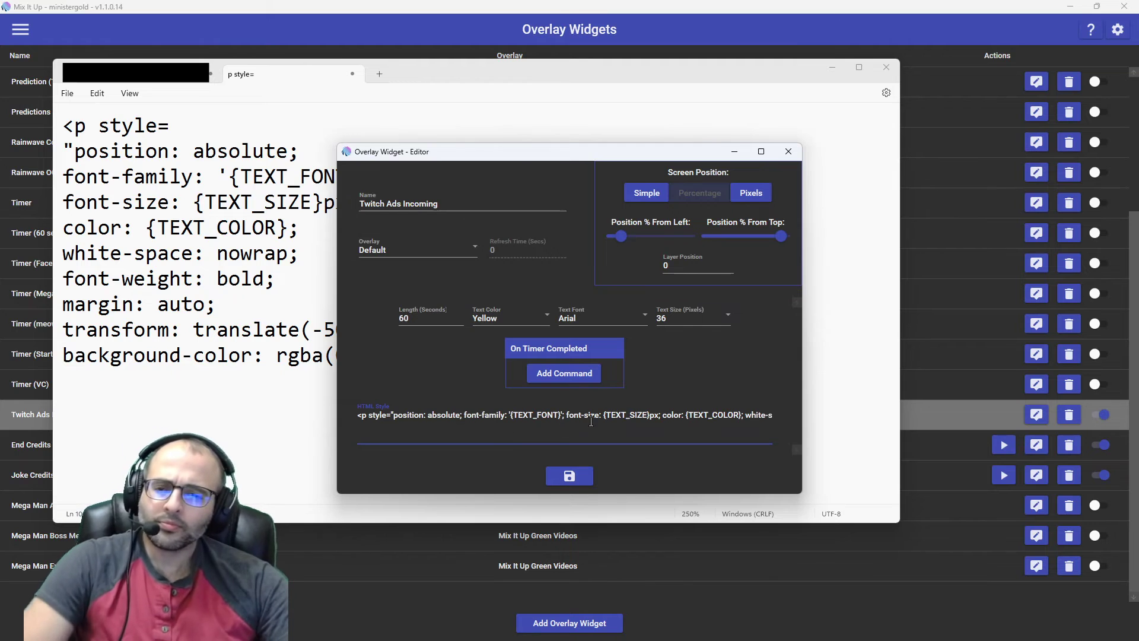
{"action": "left_click", "coordinate": [580, 475]}
{"action": "left_click", "coordinate": [1102, 414]}
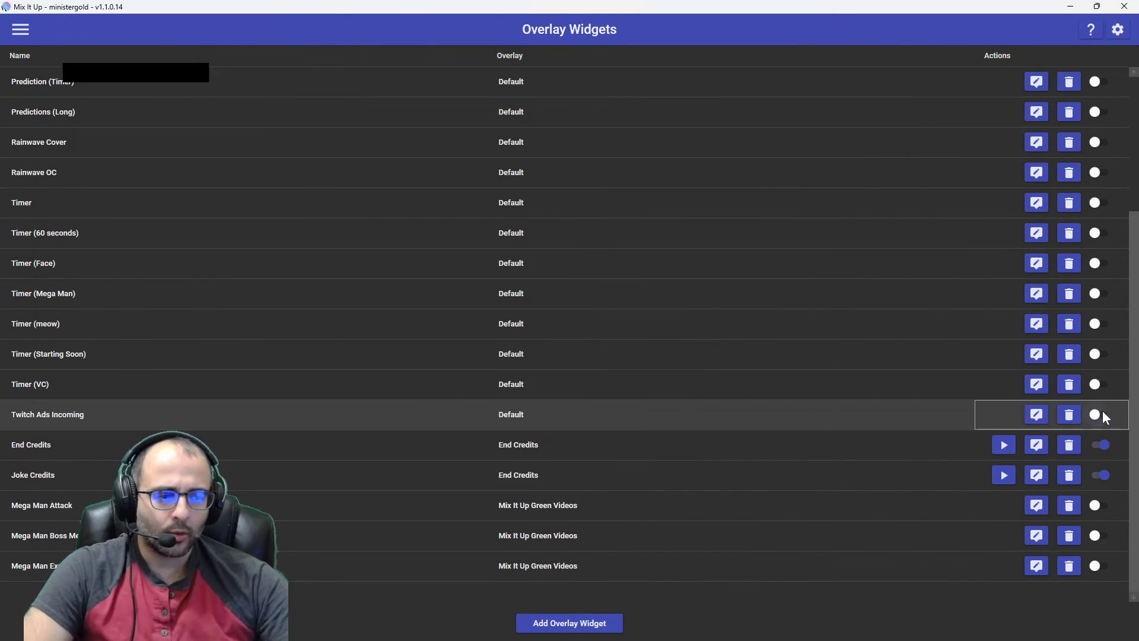
- Go to Events, expand the Twitch group, and open the Twitch Channel Ad Upcoming command for editing
{"action": "left_click", "coordinate": [23, 29]}
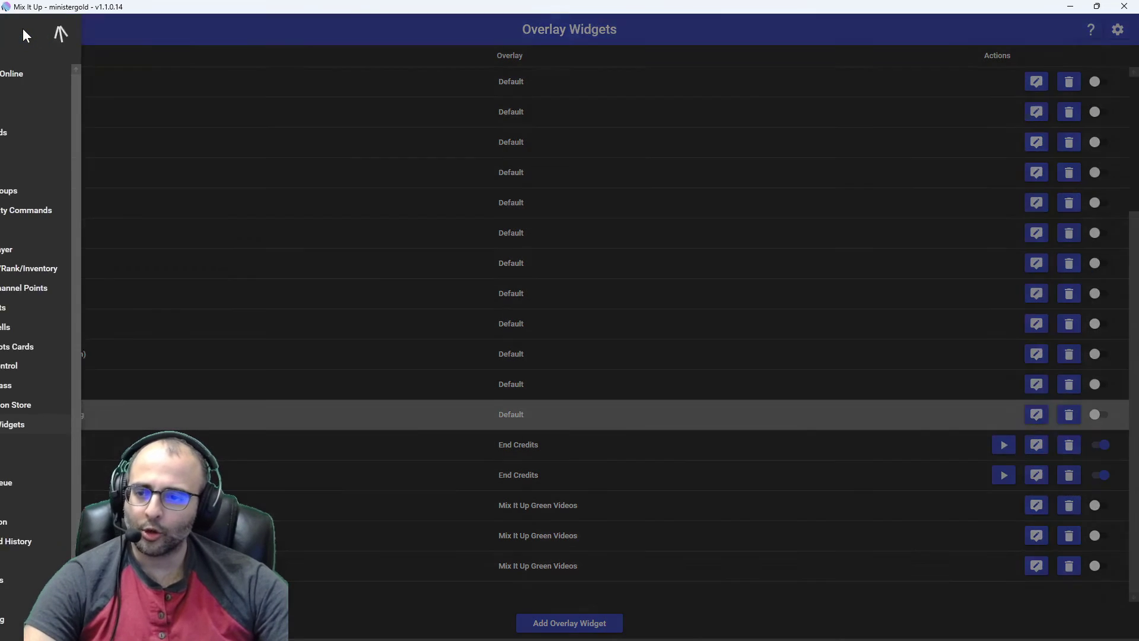
{"action": "left_click", "coordinate": [48, 151]}
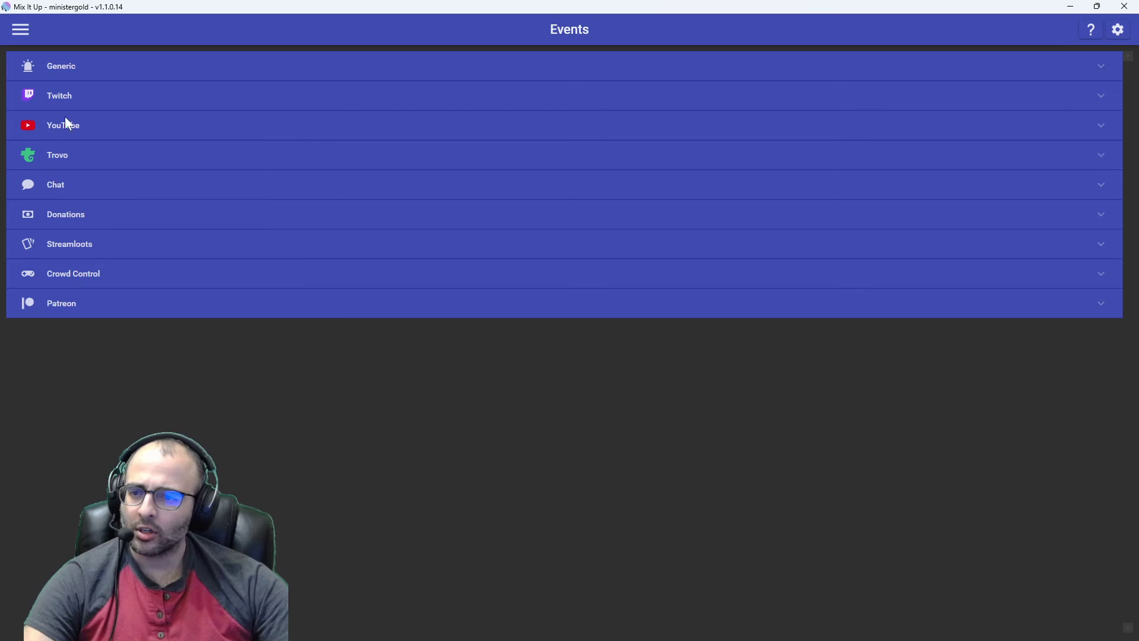
{"action": "left_click", "coordinate": [76, 97]}
{"action": "scroll", "coordinate": [313, 315], "scroll_direction": "down", "scroll_amount": 3}
{"action": "scroll", "coordinate": [321, 328], "scroll_direction": "down", "scroll_amount": 3}
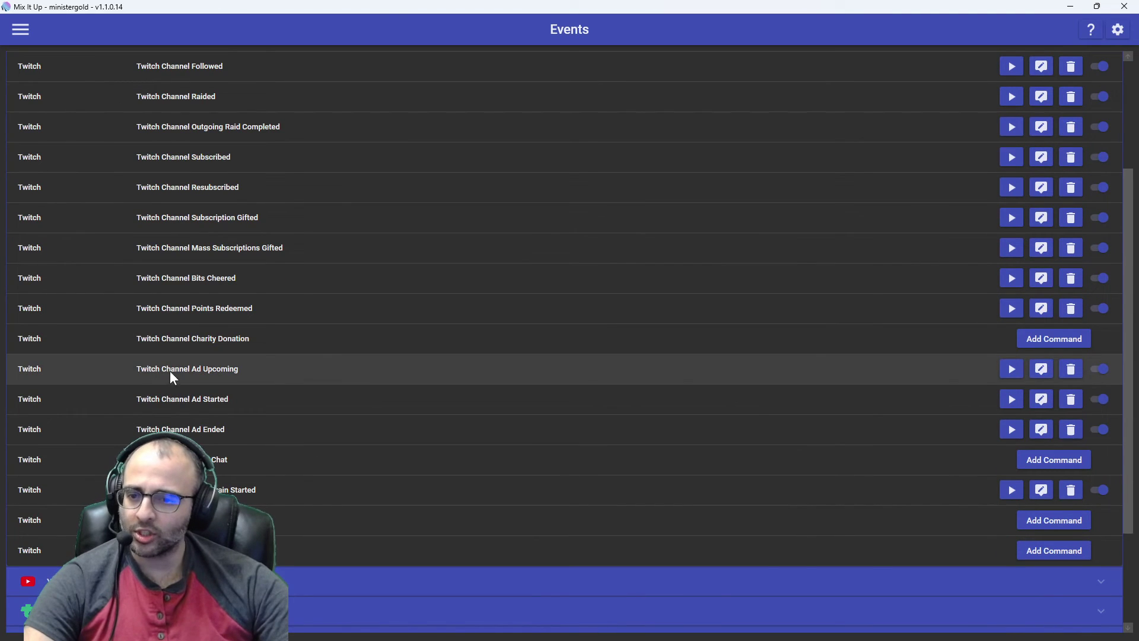
{"action": "left_click", "coordinate": [1042, 369]}
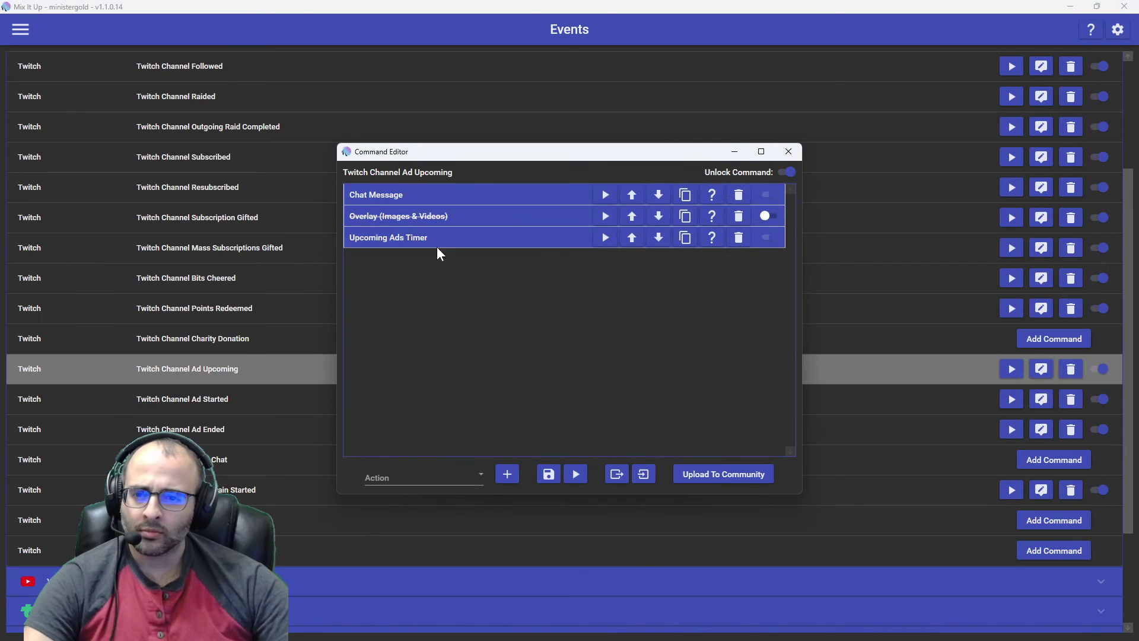
- In the Chat Message action, change "minutes" to "minute" after $adnextminutes and widen the Command Editor to show the whole message
{"action": "left_click", "coordinate": [434, 194]}
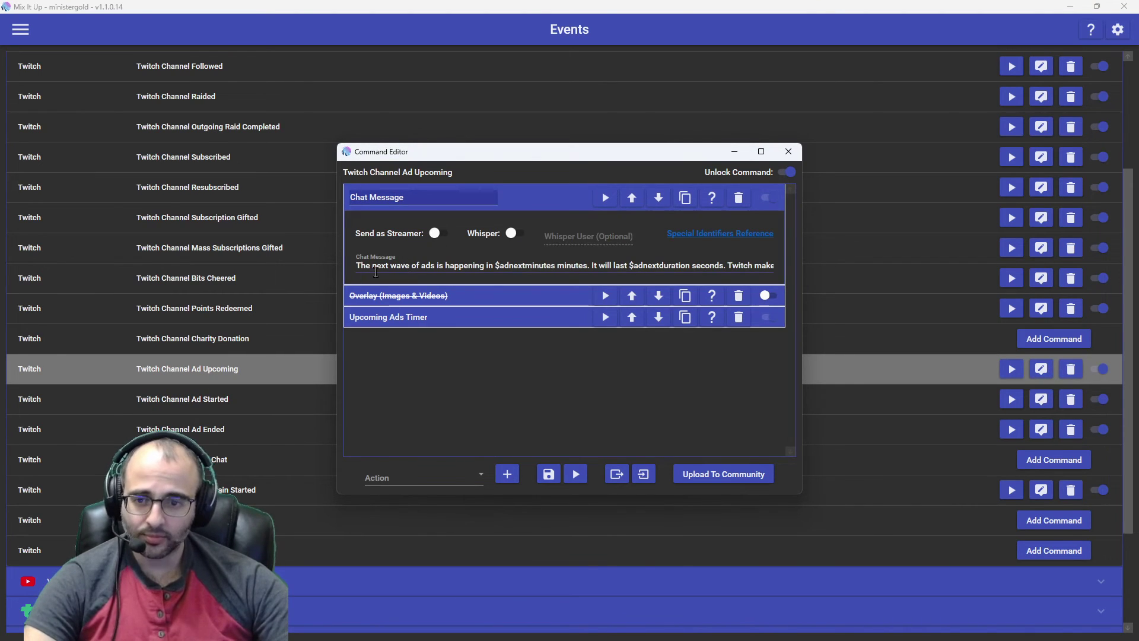
{"action": "left_click_drag", "start_coordinate": [360, 266], "coordinate": [490, 267]}
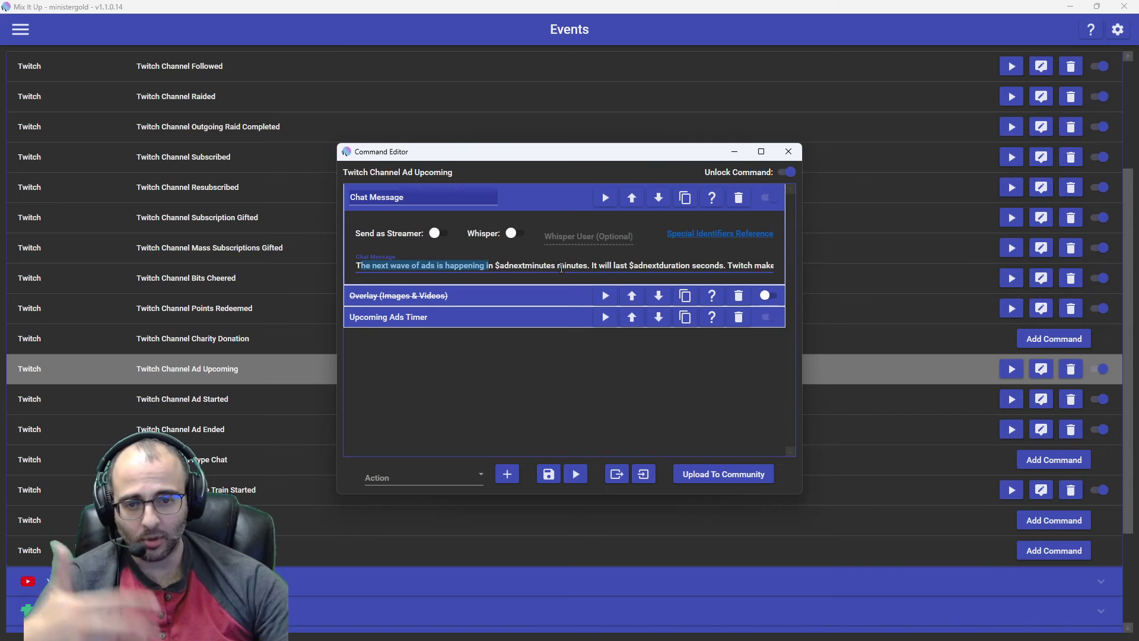
{"action": "left_click", "coordinate": [590, 265]}
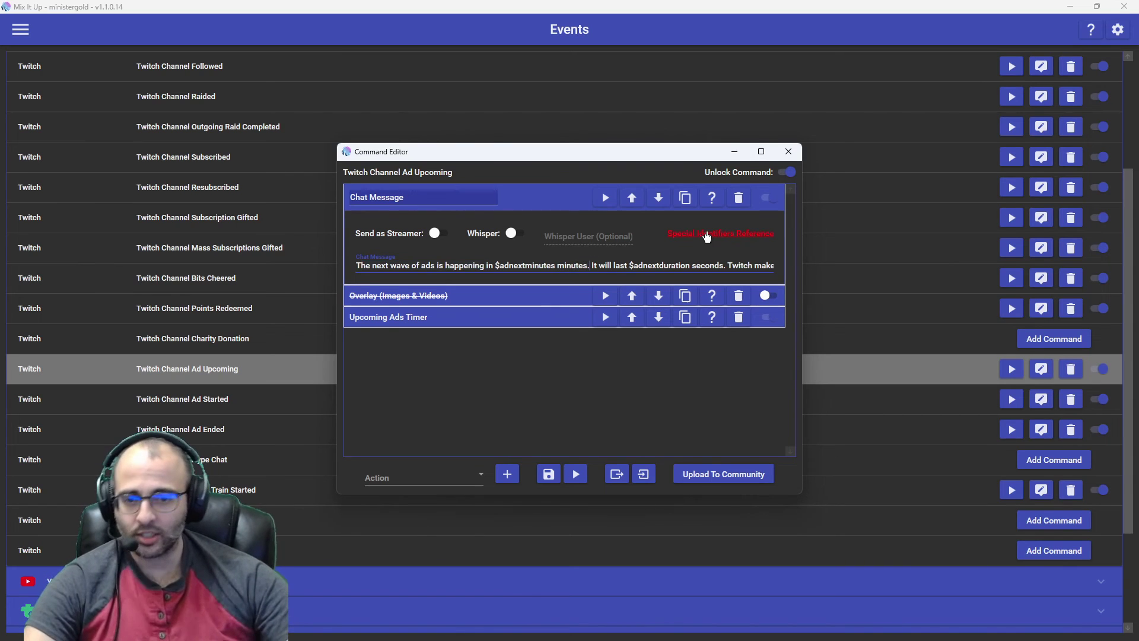
{"action": "key", "text": "BackSpace"}
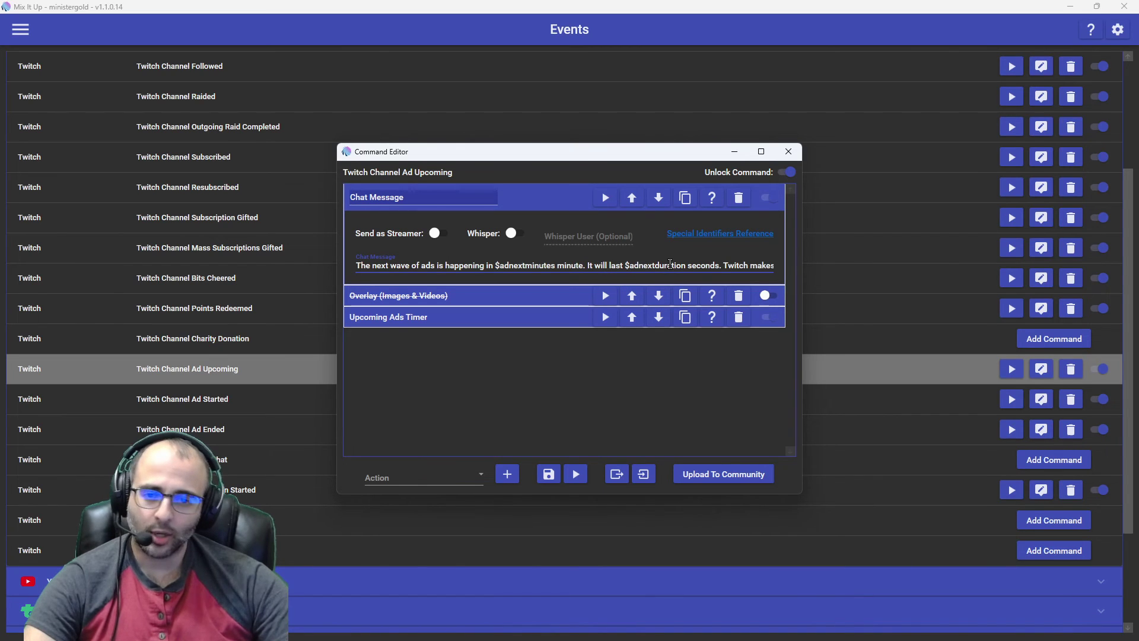
{"action": "left_click_drag", "start_coordinate": [803, 275], "coordinate": [1068, 277]}
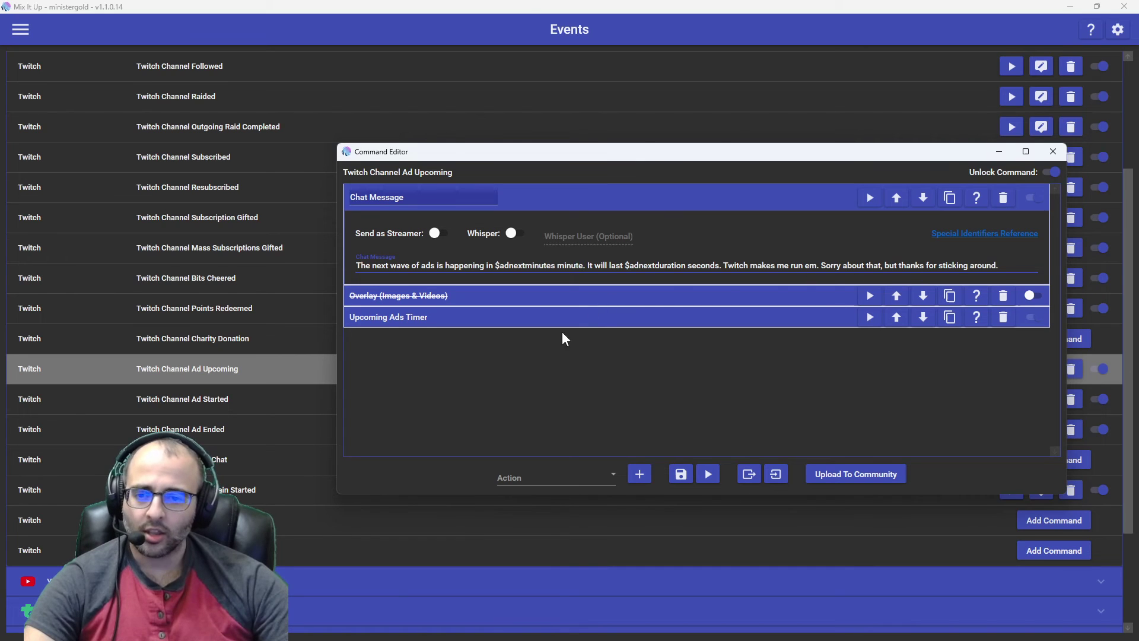
- Look through the action types that can be added to the command, including Overlay (Images & Videos), and close the list
{"action": "left_click", "coordinate": [576, 480]}
{"action": "scroll", "coordinate": [583, 362], "scroll_direction": "down", "scroll_amount": 10}
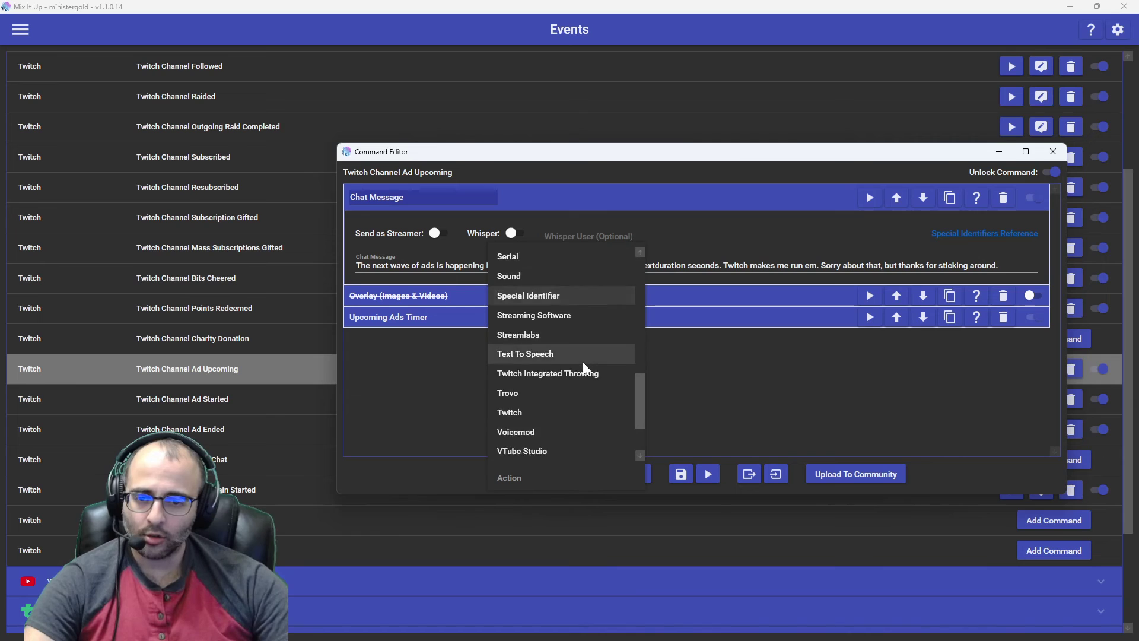
{"action": "scroll", "coordinate": [583, 362], "scroll_direction": "up", "scroll_amount": 4}
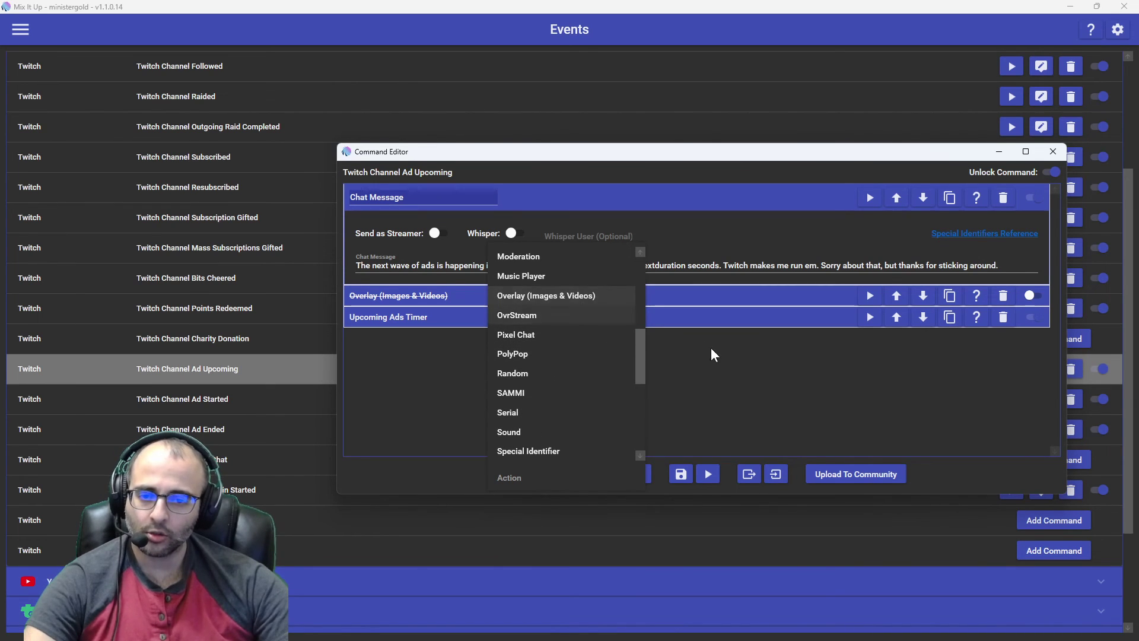
{"action": "left_click", "coordinate": [700, 362]}
- Expand the Upcoming Ads Timer action, switch its type to Text, and return it to Show/Hide Widget
{"action": "left_click", "coordinate": [628, 325]}
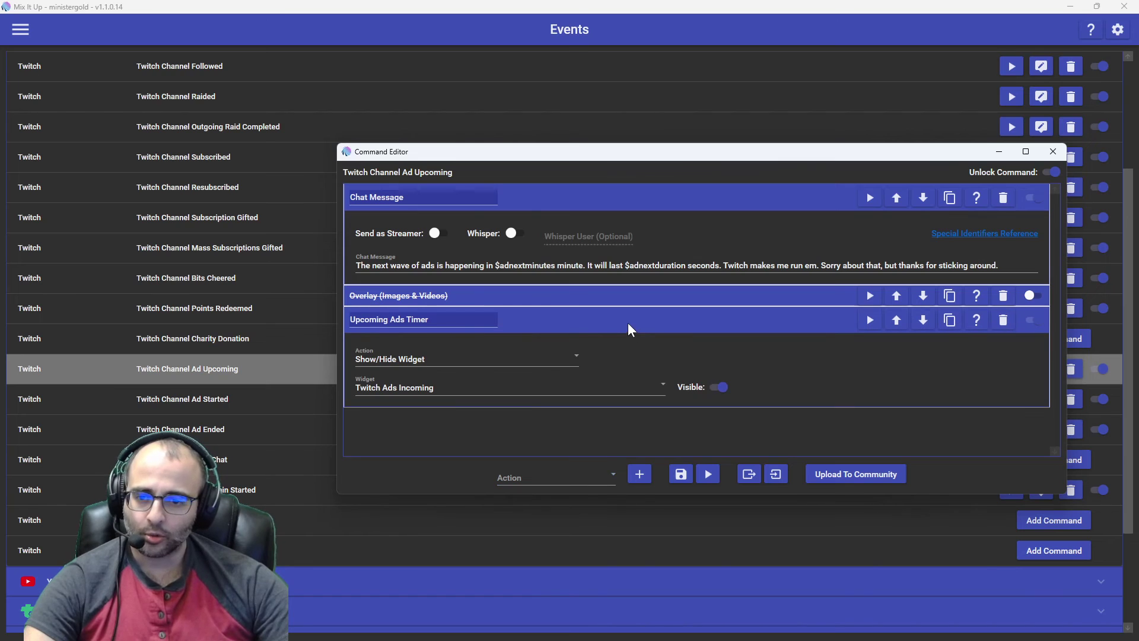
{"action": "left_click", "coordinate": [530, 361]}
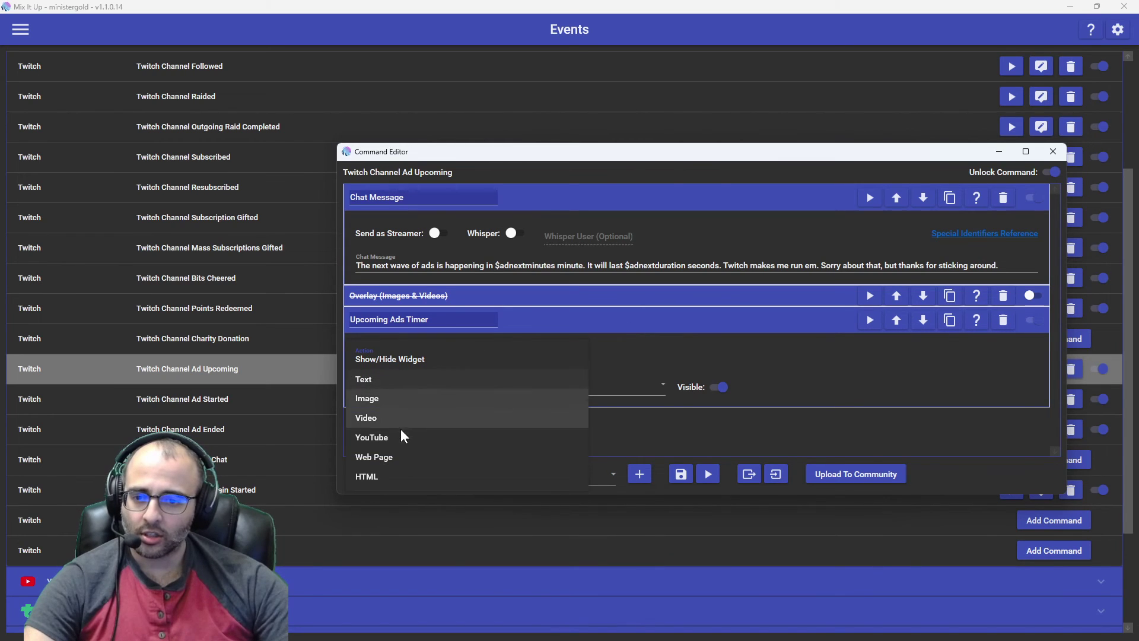
{"action": "left_click", "coordinate": [396, 380]}
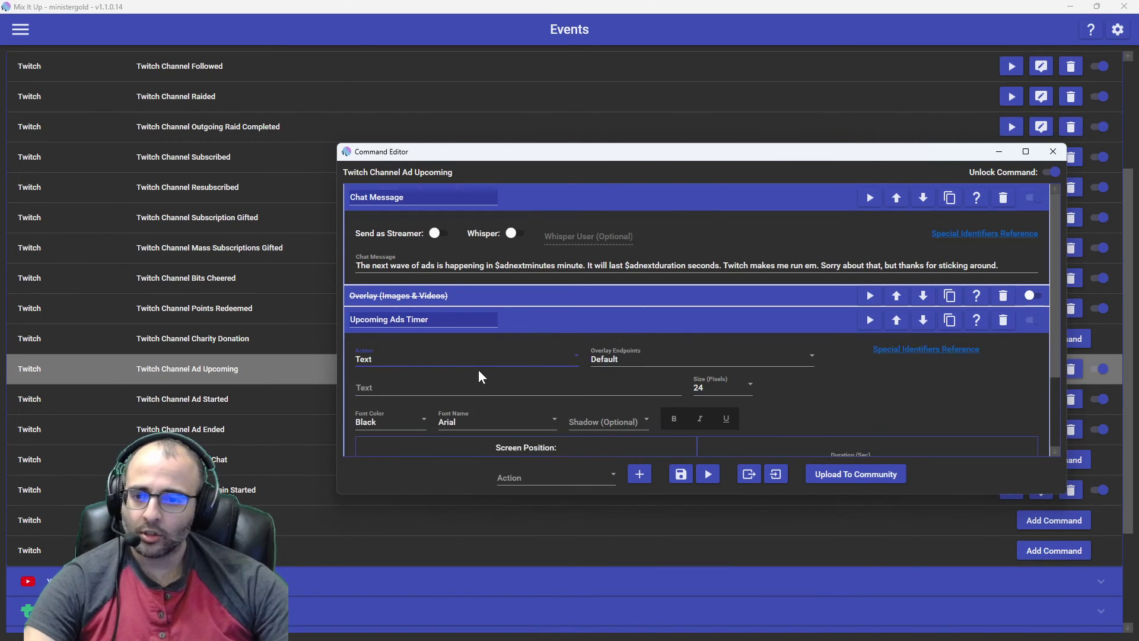
{"action": "left_click", "coordinate": [482, 358]}
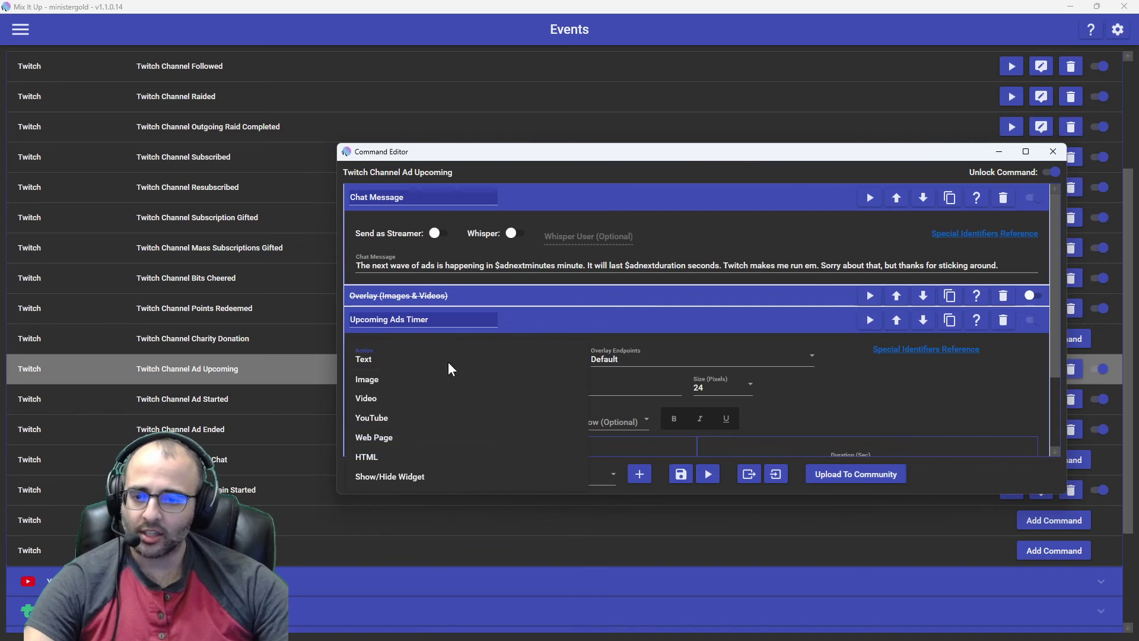
{"action": "left_click", "coordinate": [405, 473]}
- Check the widgets selectable in the Upcoming Ads Timer action and save the Twitch Channel Ad Upcoming command
{"action": "left_click", "coordinate": [506, 390]}
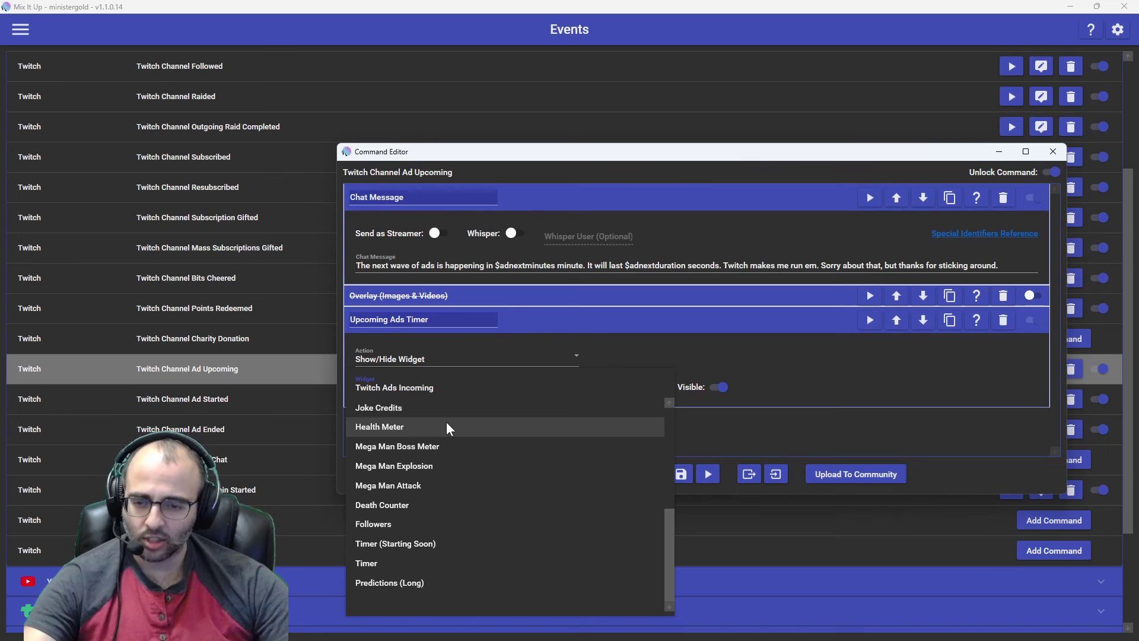
{"action": "left_click", "coordinate": [797, 358]}
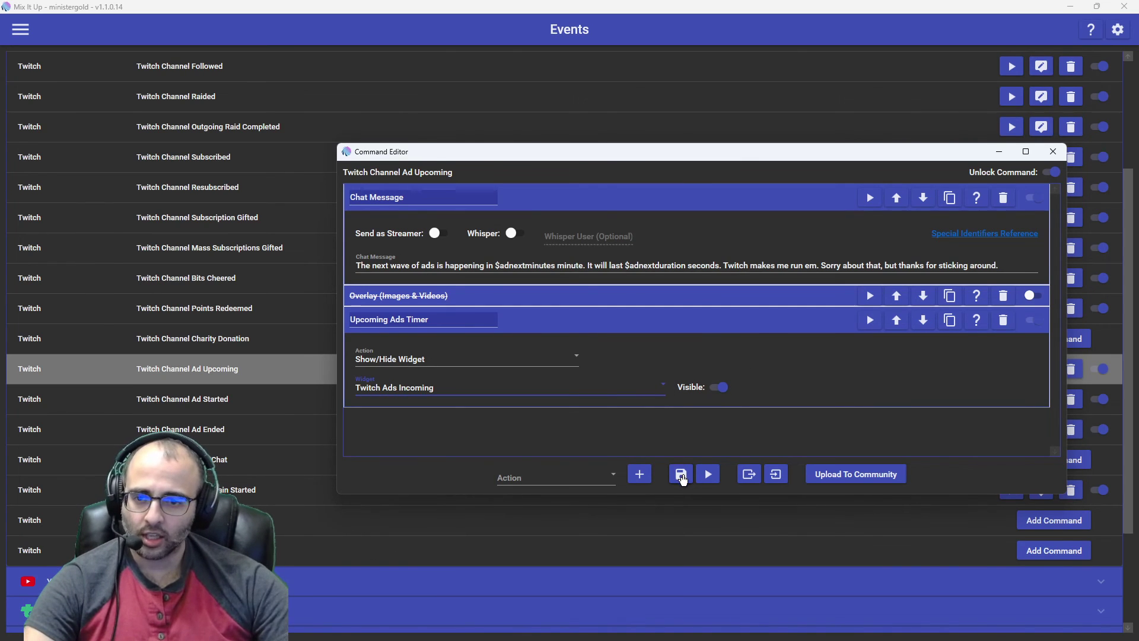
{"action": "left_click", "coordinate": [681, 475]}
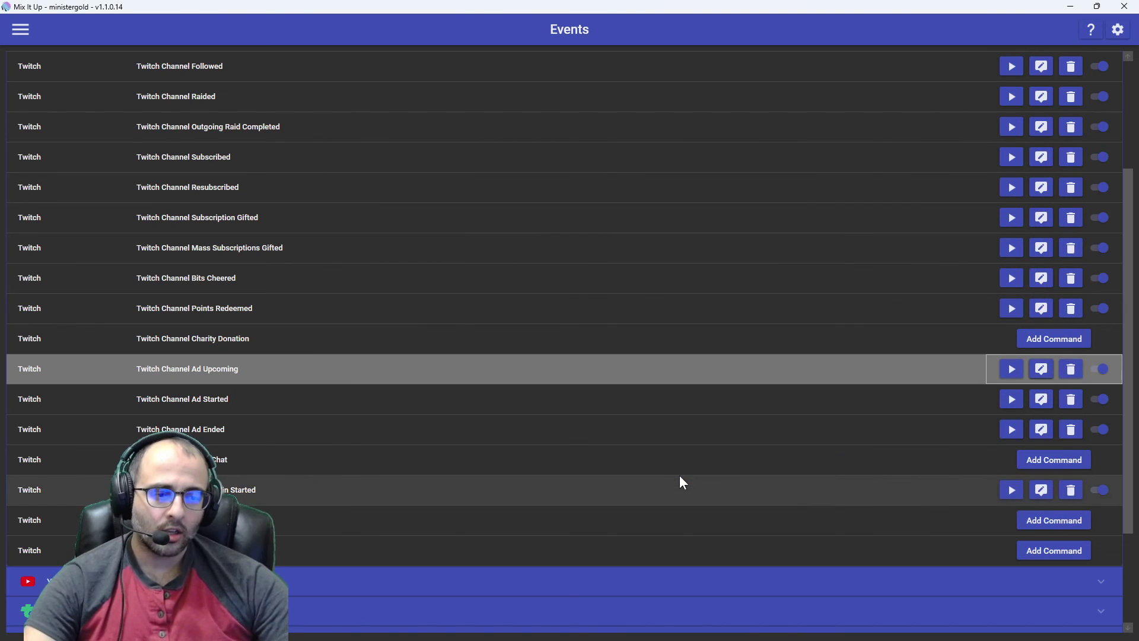